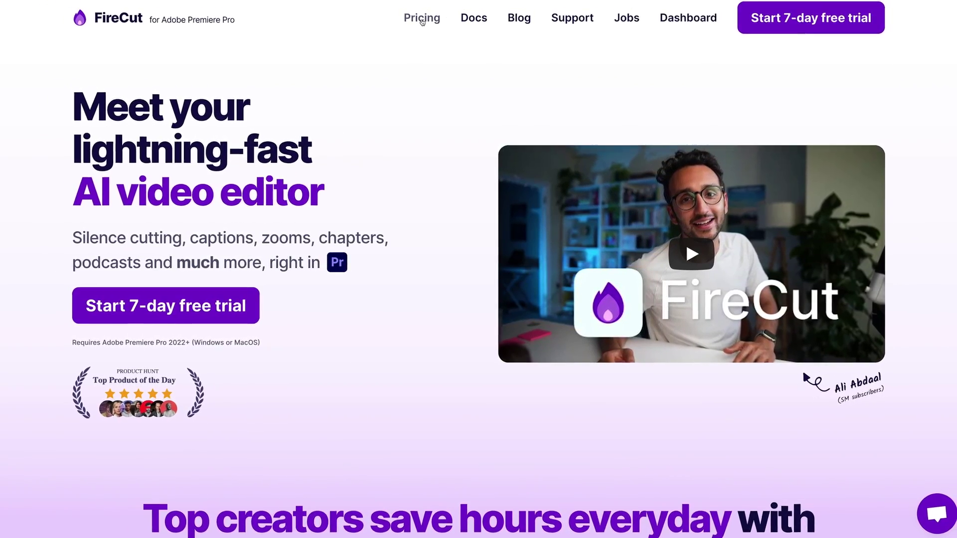
Step: View FireCut's pricing plans, then list Premiere Pro's installed extensions to find FireCut
click(422, 18)
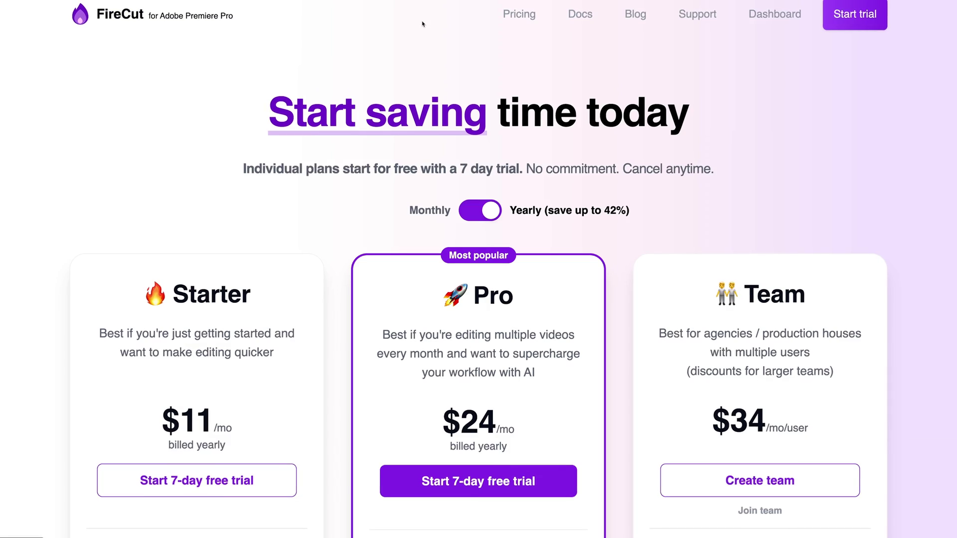
scroll(444, 183, down, 2)
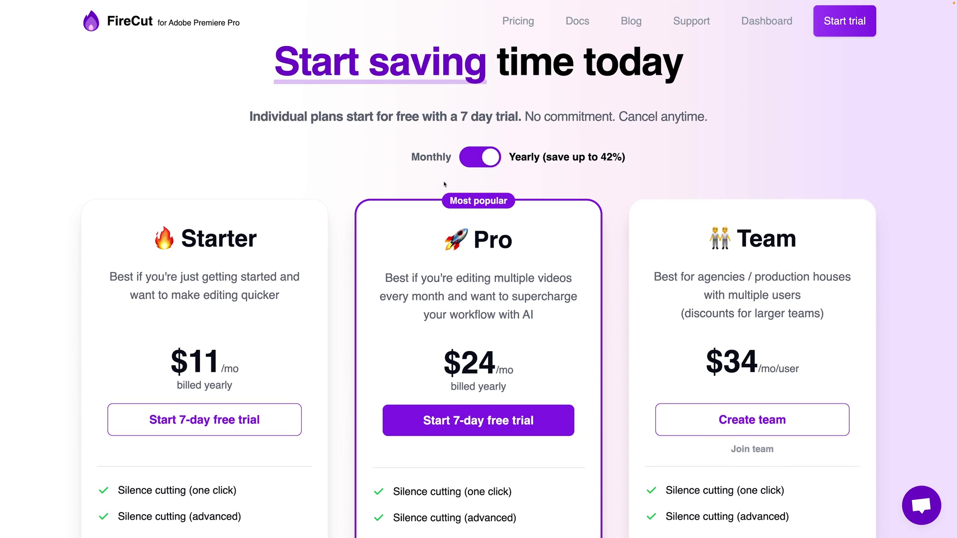
scroll(444, 183, down, 2)
scroll(444, 184, down, 2)
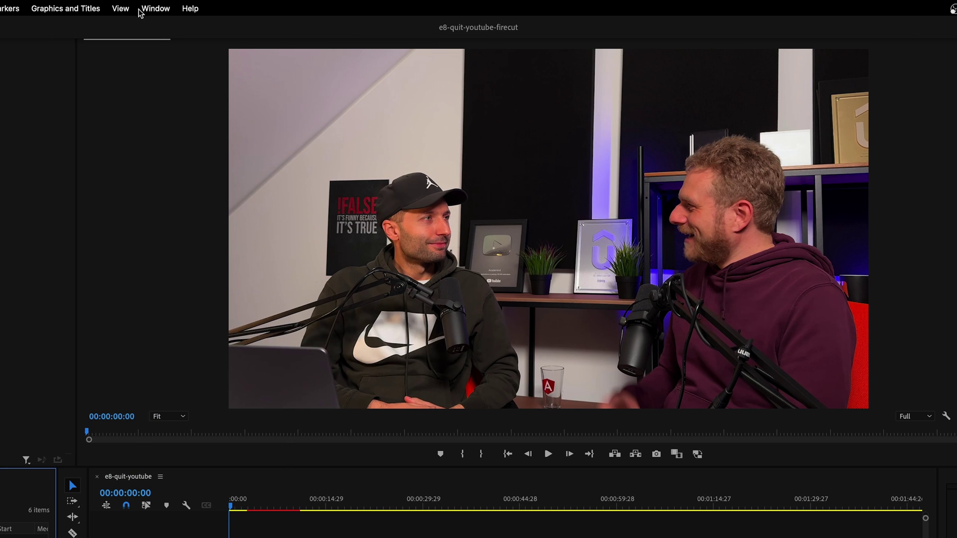
click(154, 8)
mouse_move(159, 58)
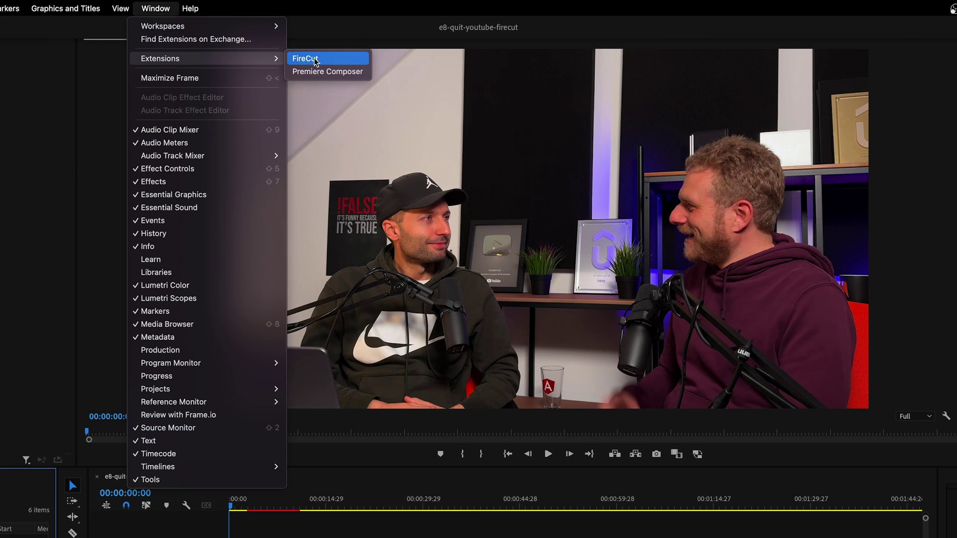
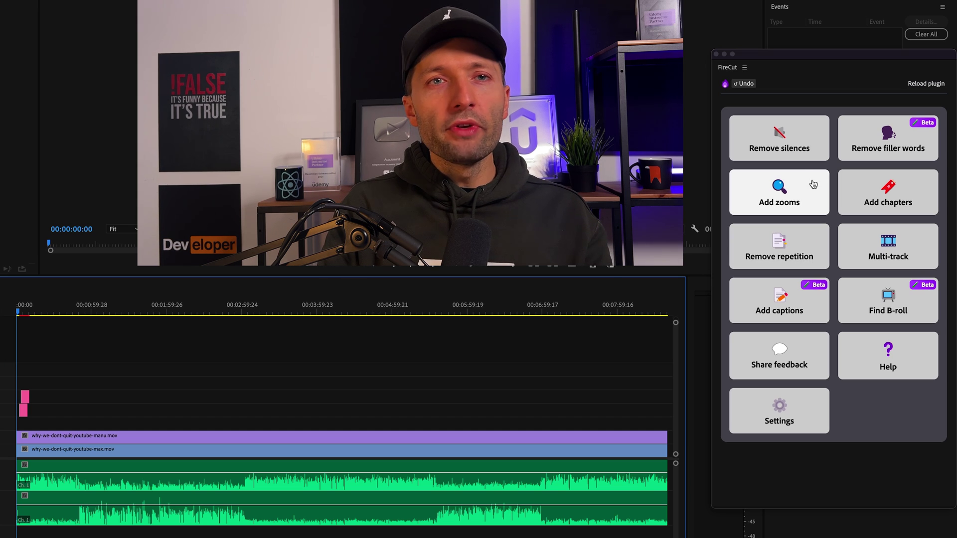
Step: Run FireCut's advanced silence analysis on the sequence's four audio tracks
click(779, 138)
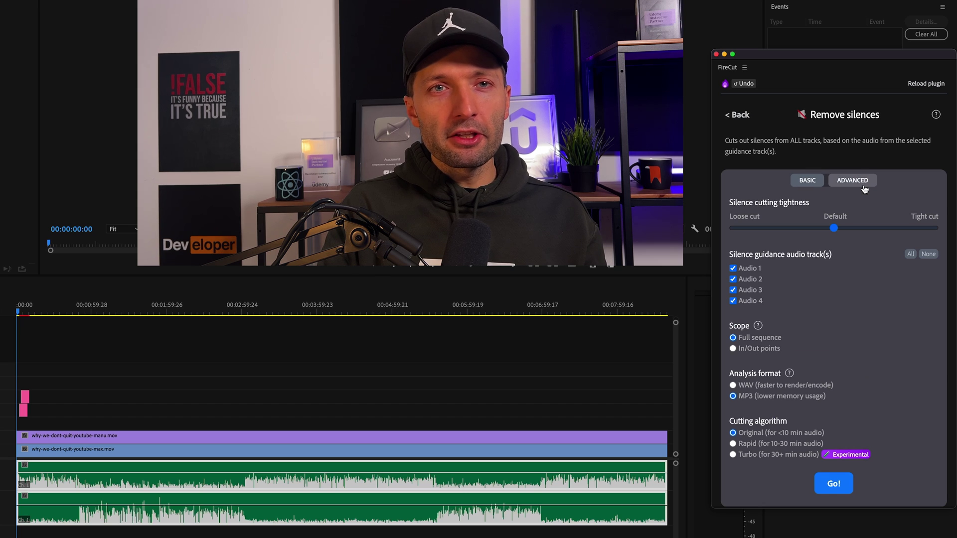
click(853, 180)
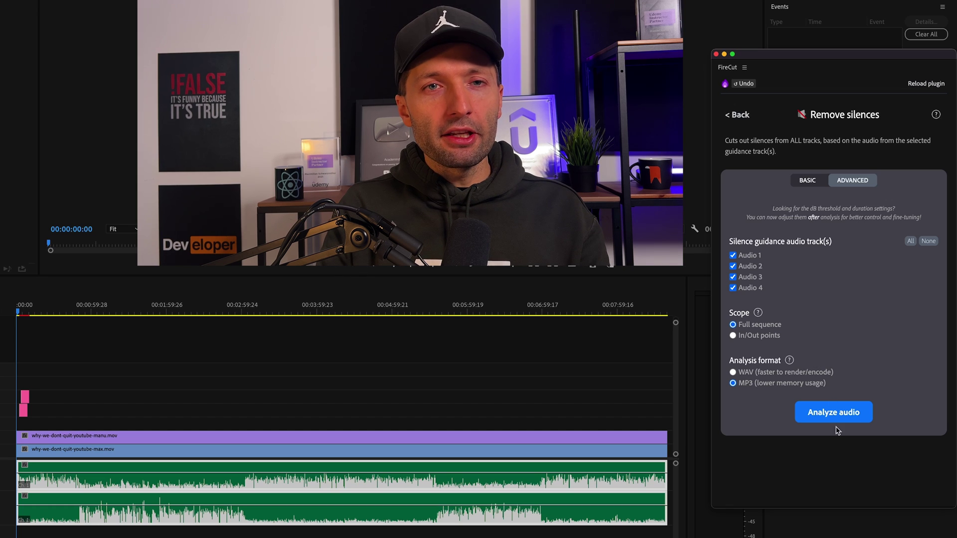
click(833, 412)
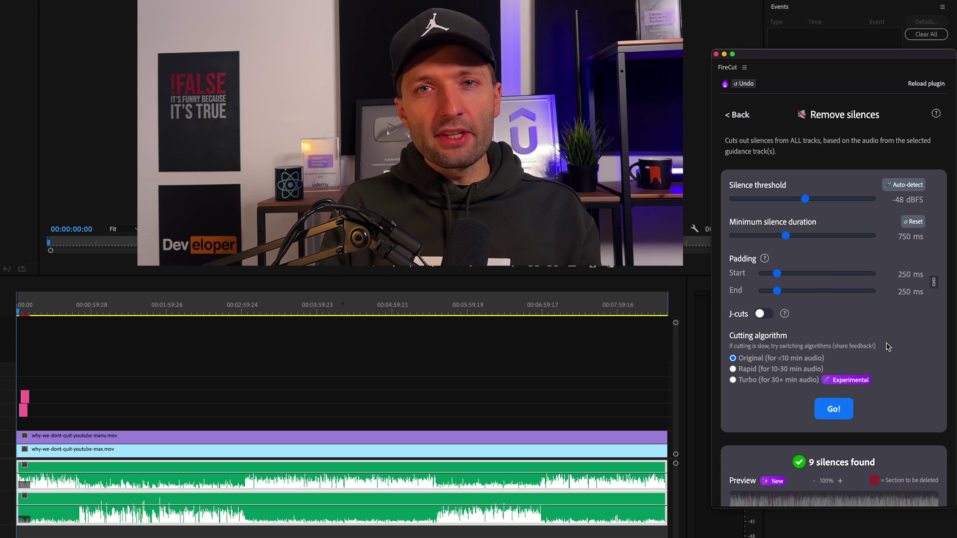
scroll(887, 346, down, 1)
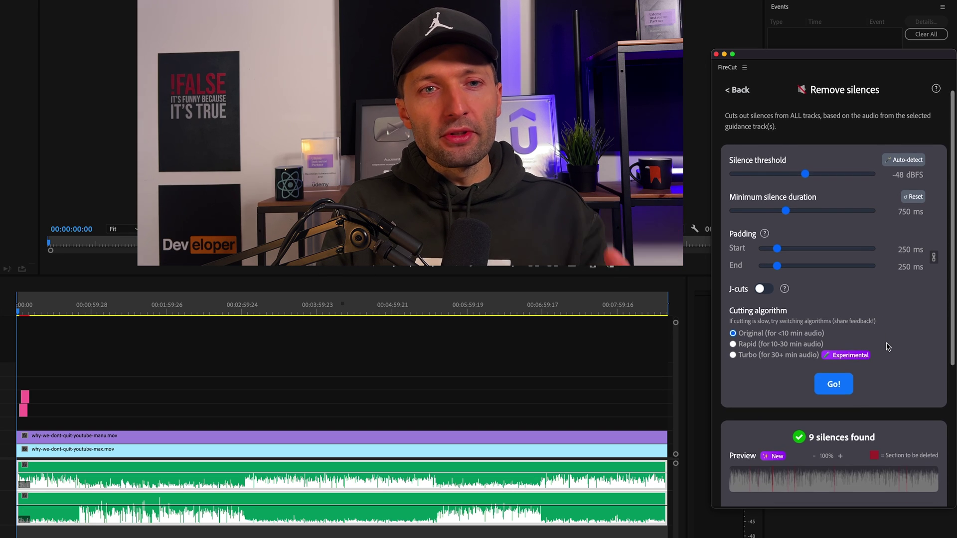
scroll(888, 346, down, 5)
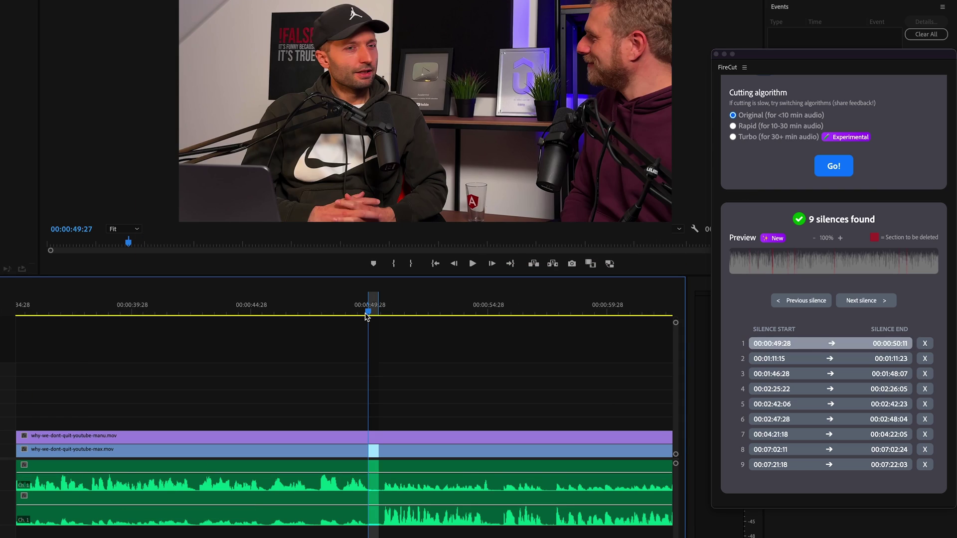
Step: Preview the first, second and fourth detected silences with playback
key(space)
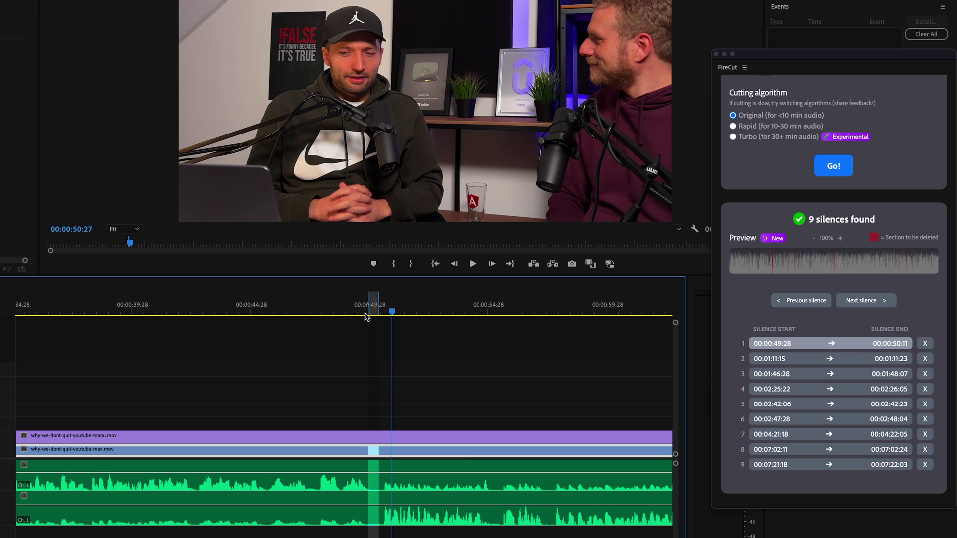
click(772, 360)
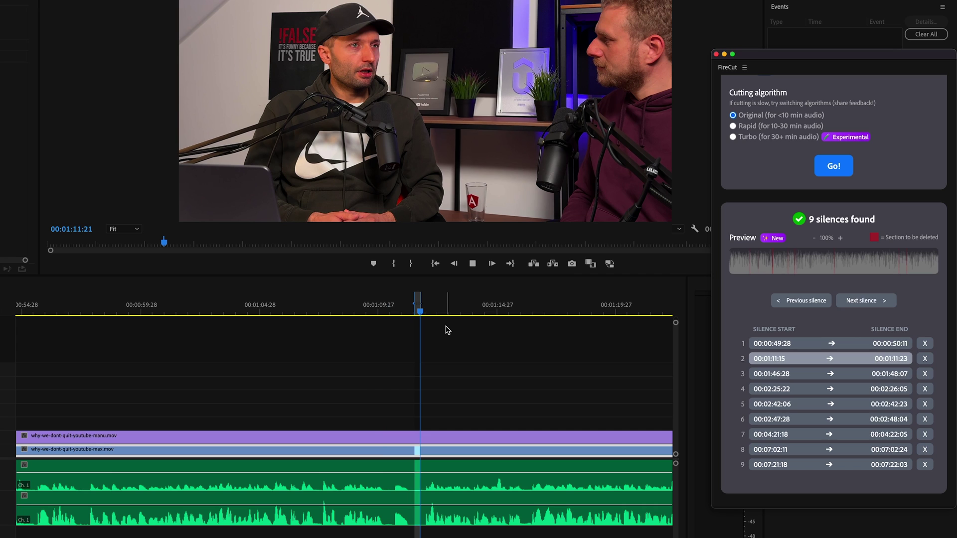
key(space)
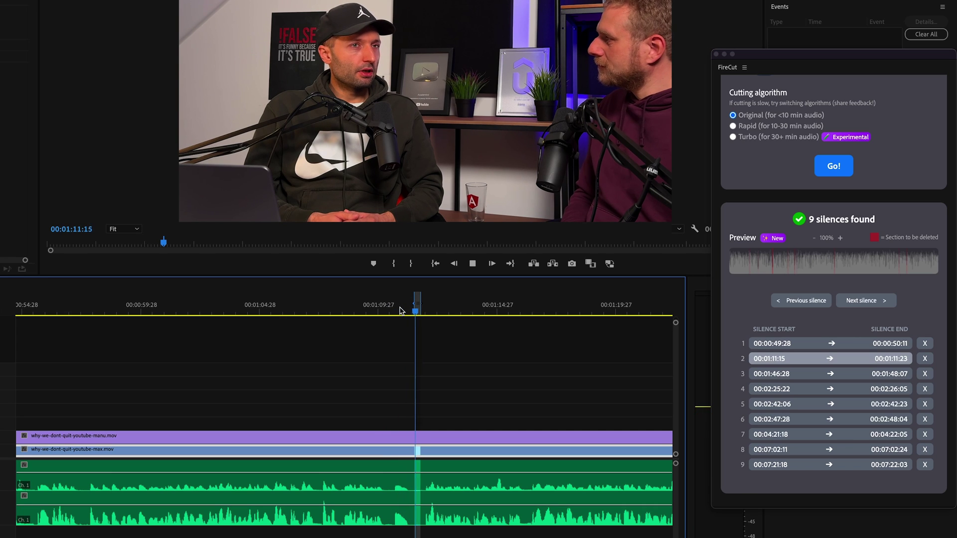
key(space)
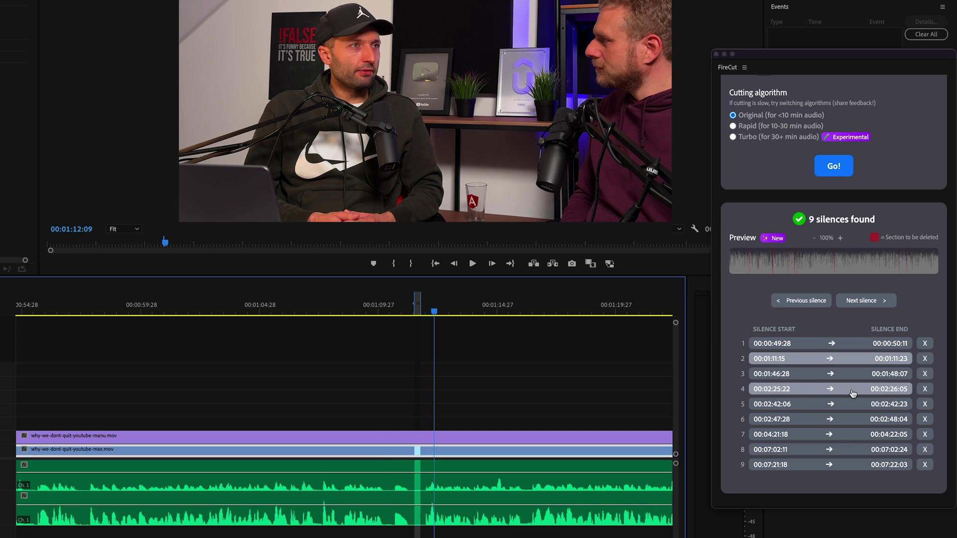
click(847, 389)
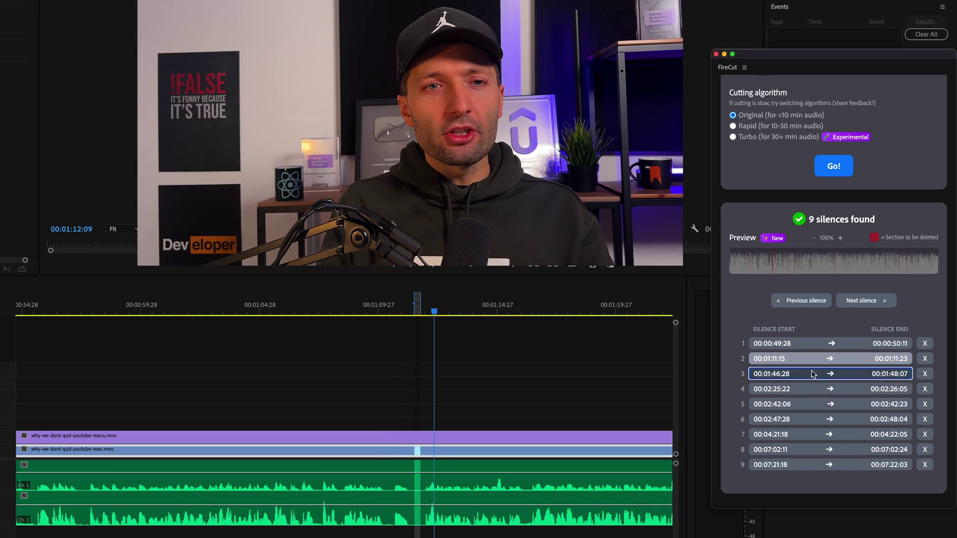
Step: Exclude the silence at 00:02:42:06 and cut the remaining eight silences
click(796, 404)
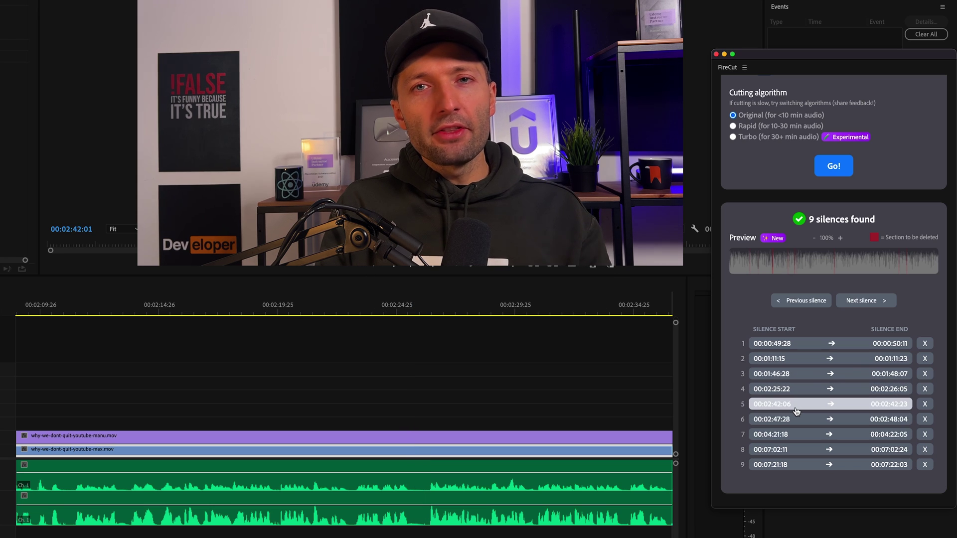
click(924, 404)
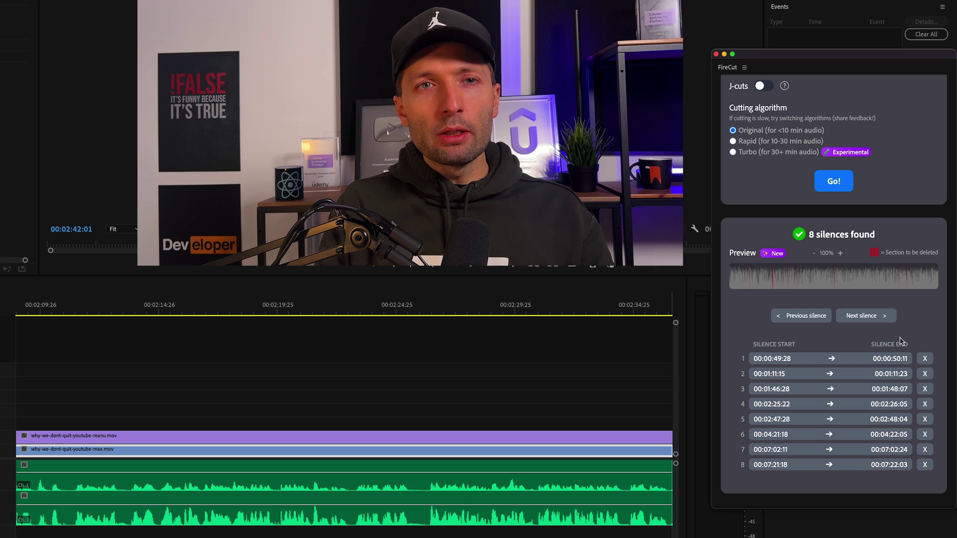
click(836, 183)
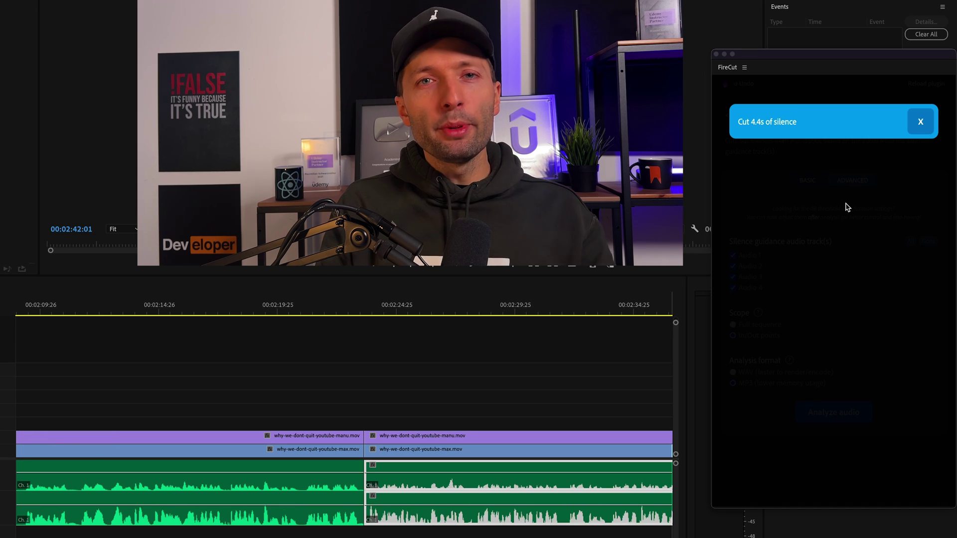
Step: Undo FireCut's first silence cut and recut all eight silences
click(920, 123)
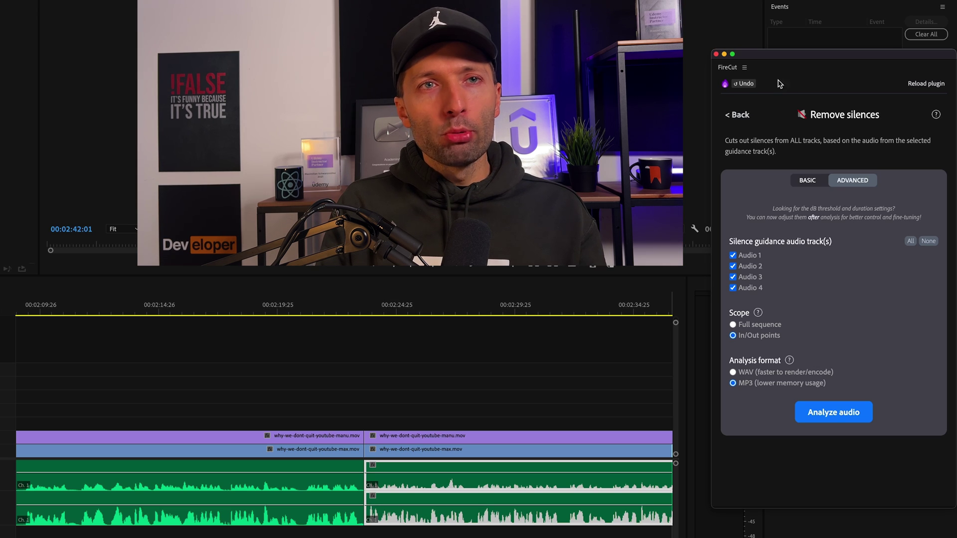
click(743, 84)
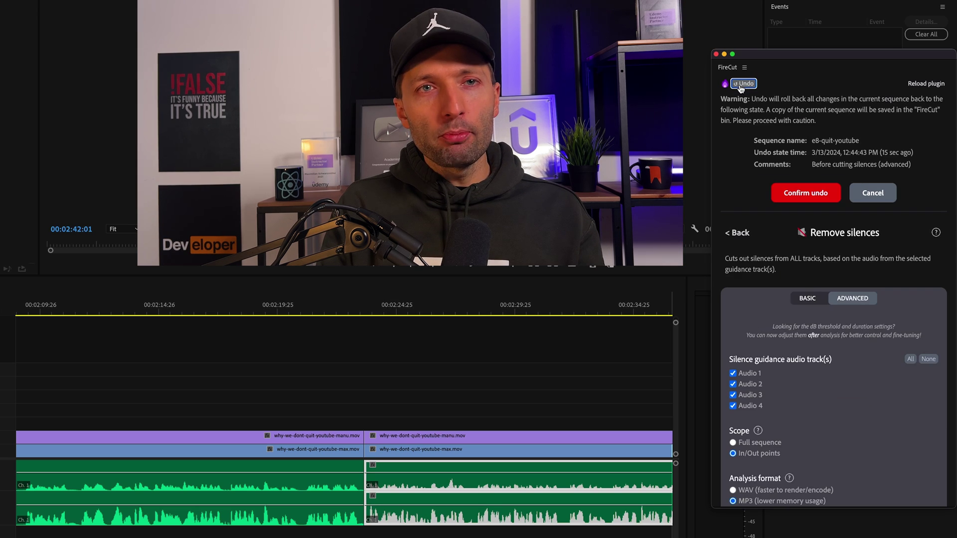
click(805, 195)
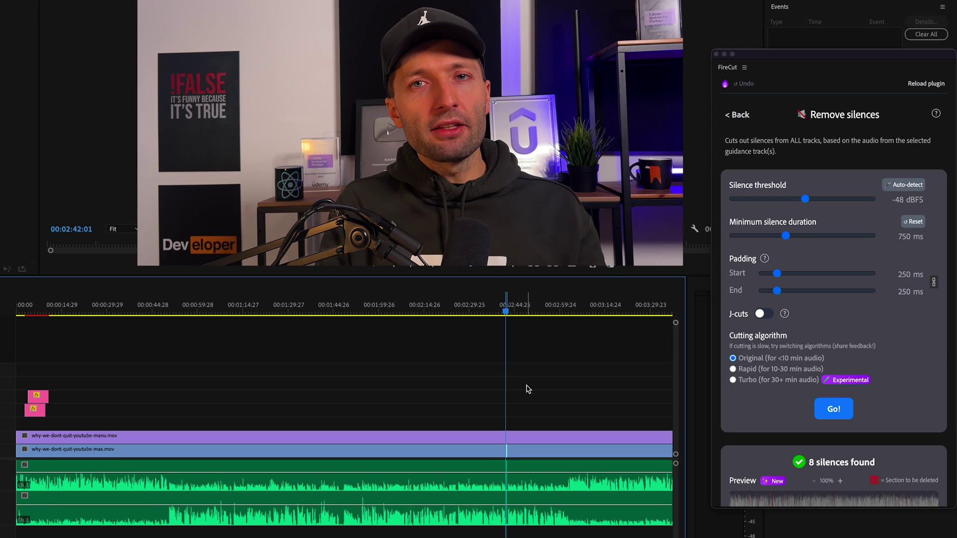
scroll(525, 389, up, 3)
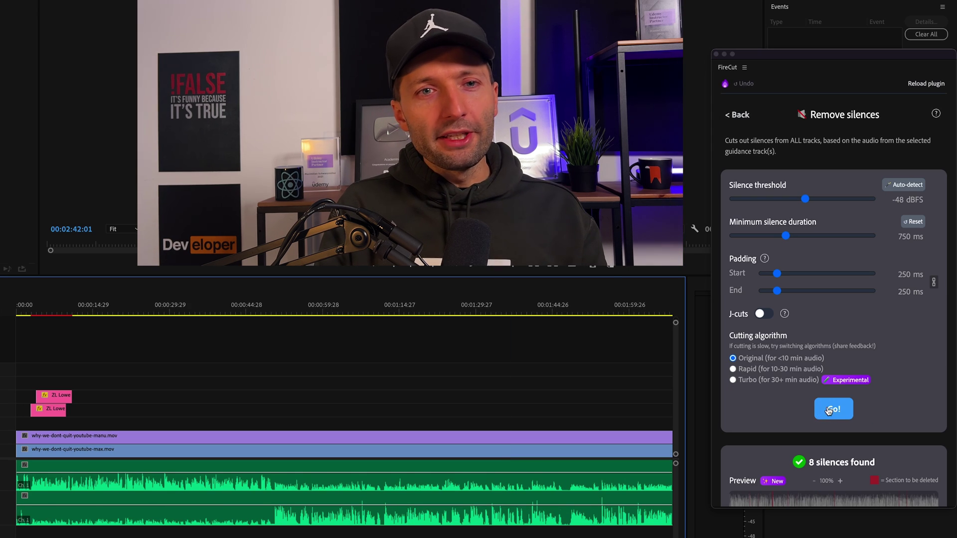
click(831, 410)
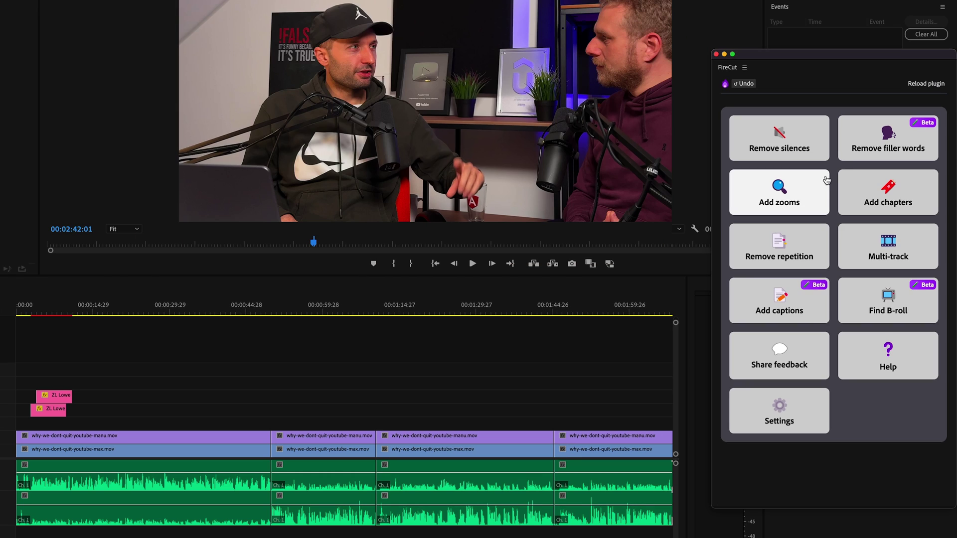
Step: Analyze the full sequence's audio on all tracks for filler words
click(887, 138)
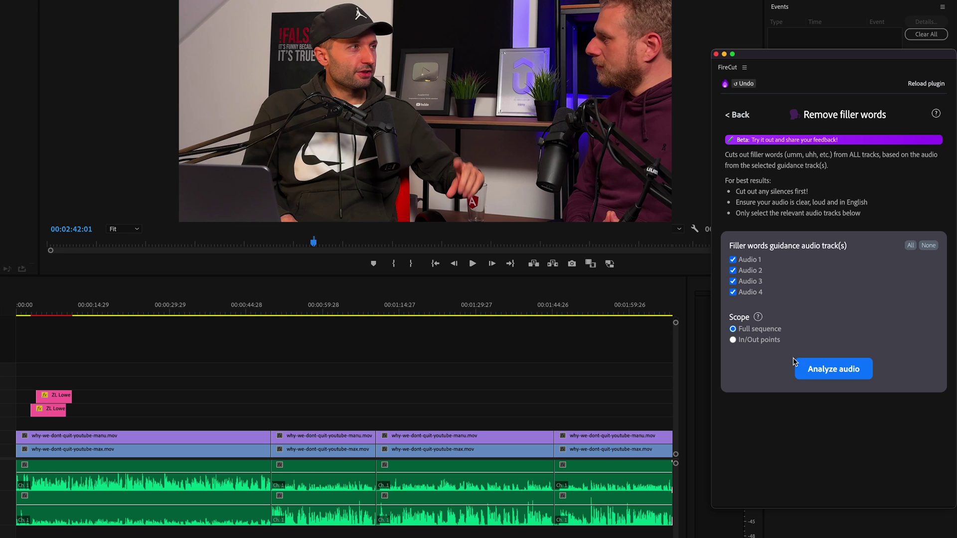
click(807, 369)
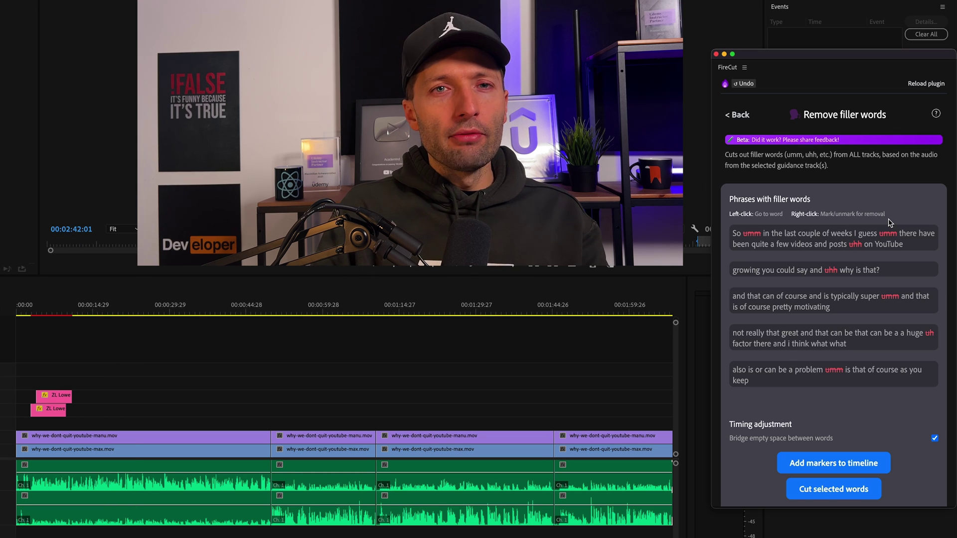
Step: Preview the marked umm filler words, then cut the selected fillers
click(751, 234)
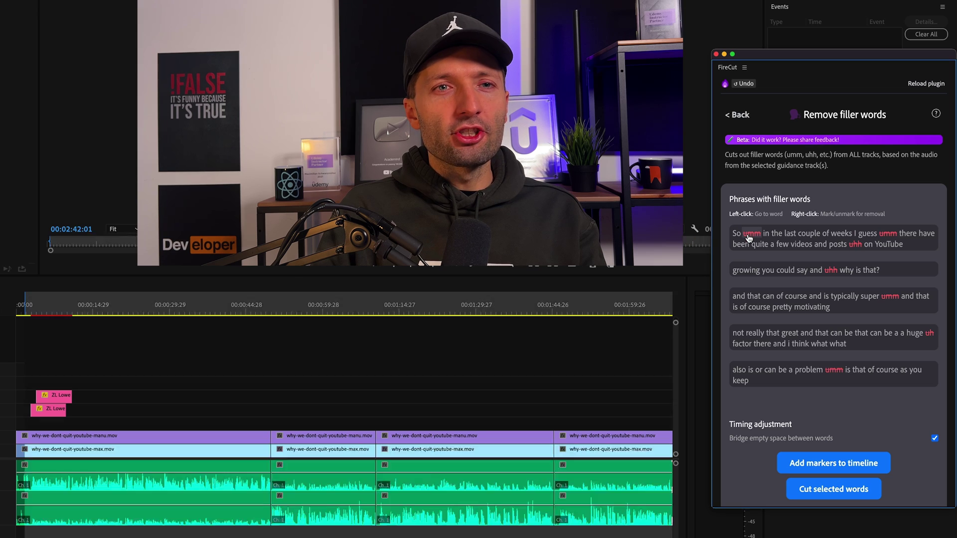
click(888, 234)
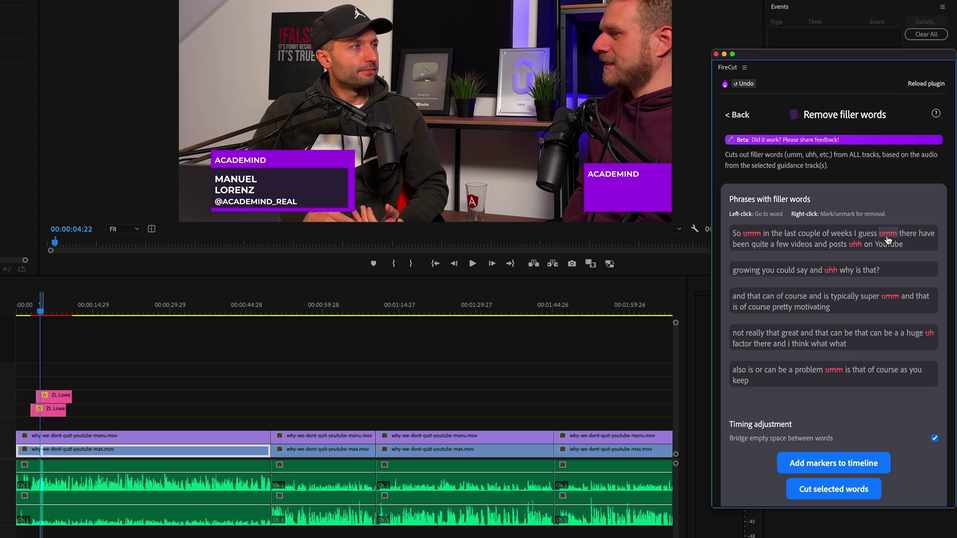
click(869, 236)
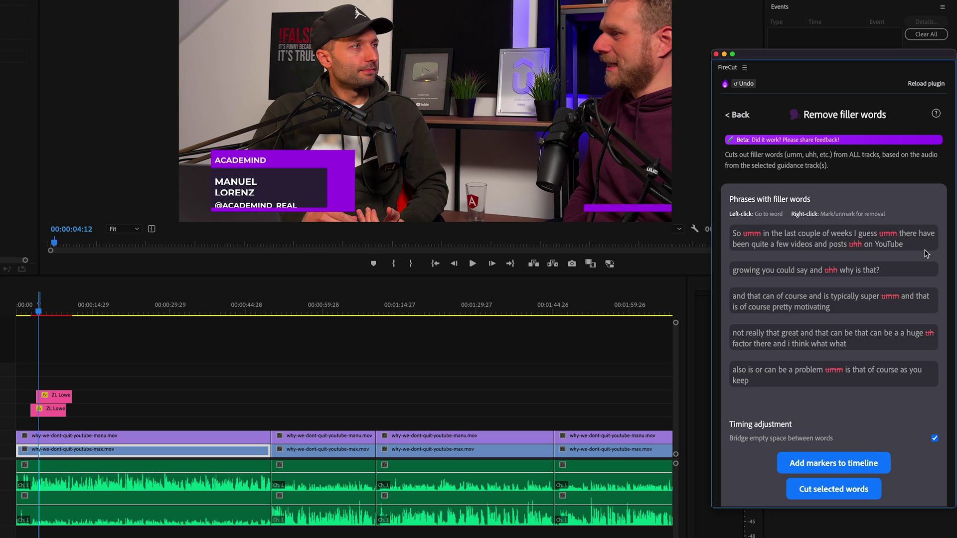
scroll(896, 299, down, 2)
click(833, 471)
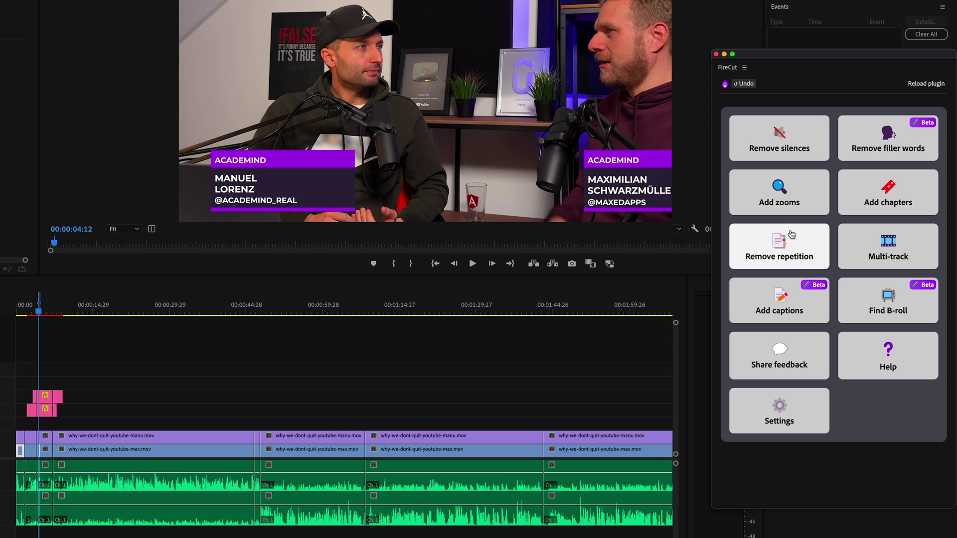
Step: Look at the Remove repetition tool, then bring up the Add zooms settings
click(790, 237)
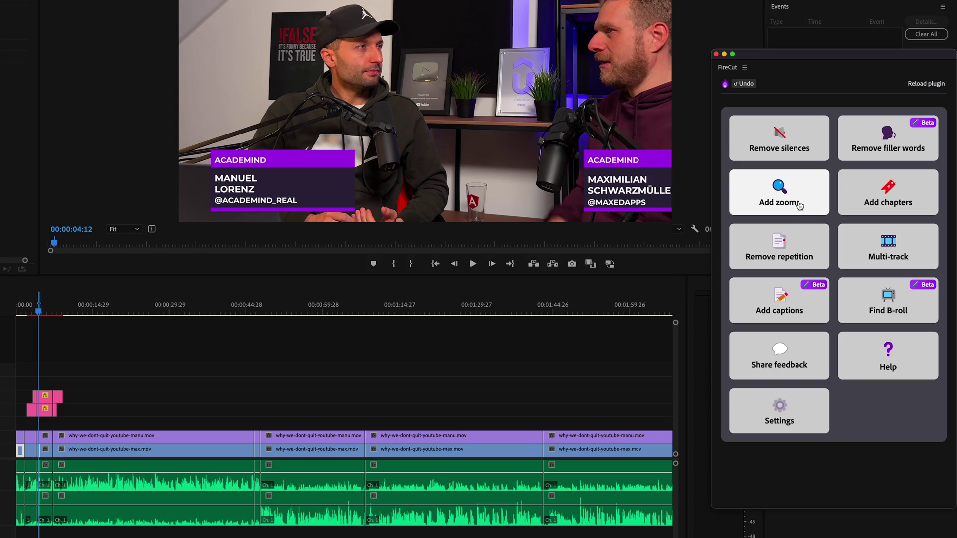
click(798, 204)
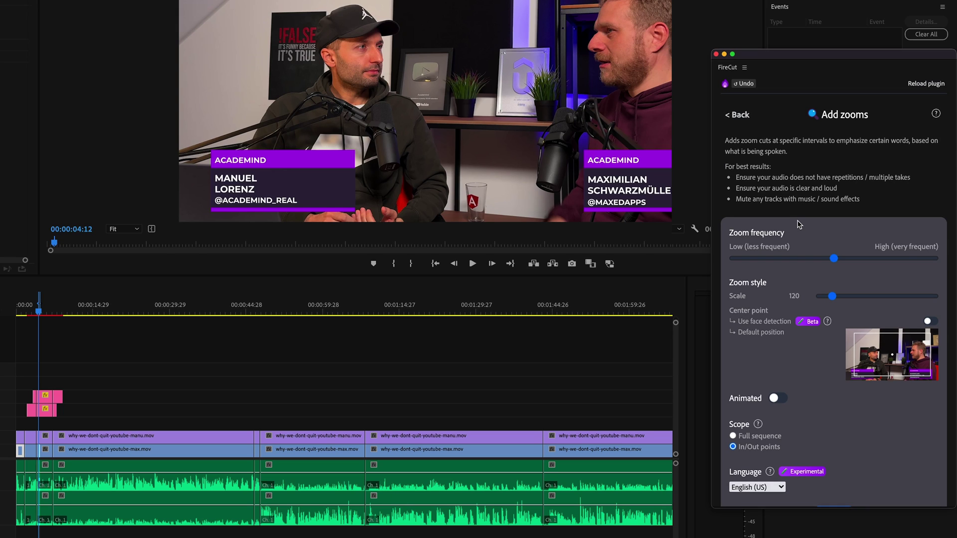
scroll(840, 332, down, 2)
scroll(841, 332, down, 1)
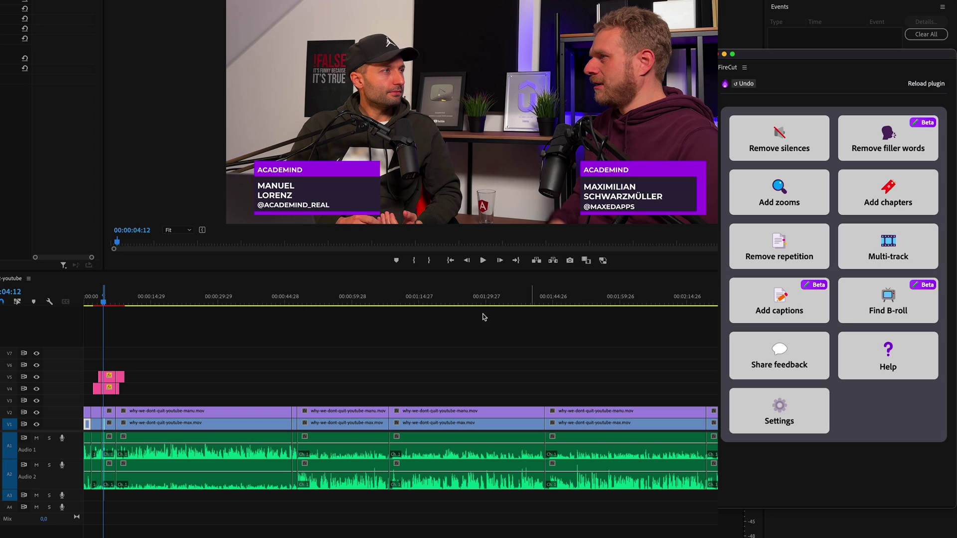
Step: Toggle V2 visibility to check both camera angles, then open FireCut's Multi-track setup
click(155, 355)
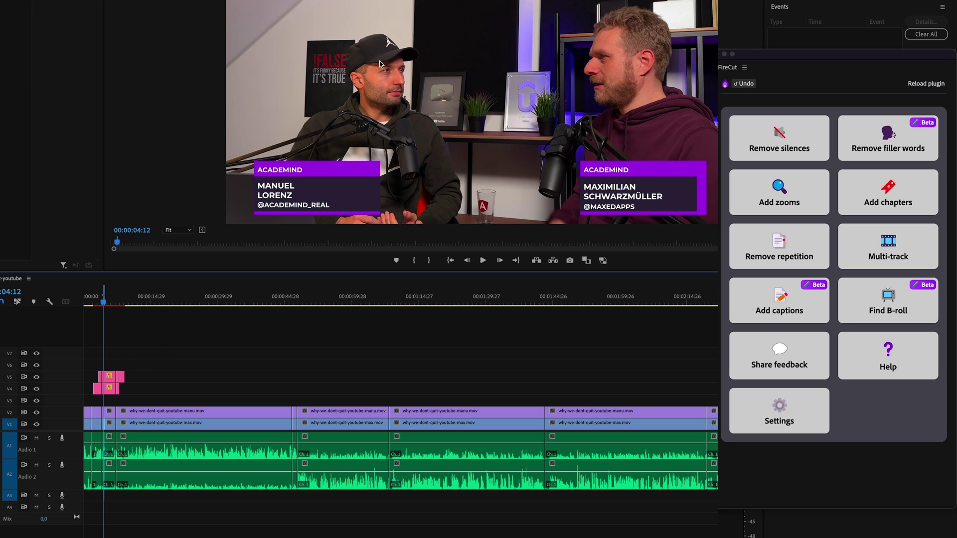
click(37, 413)
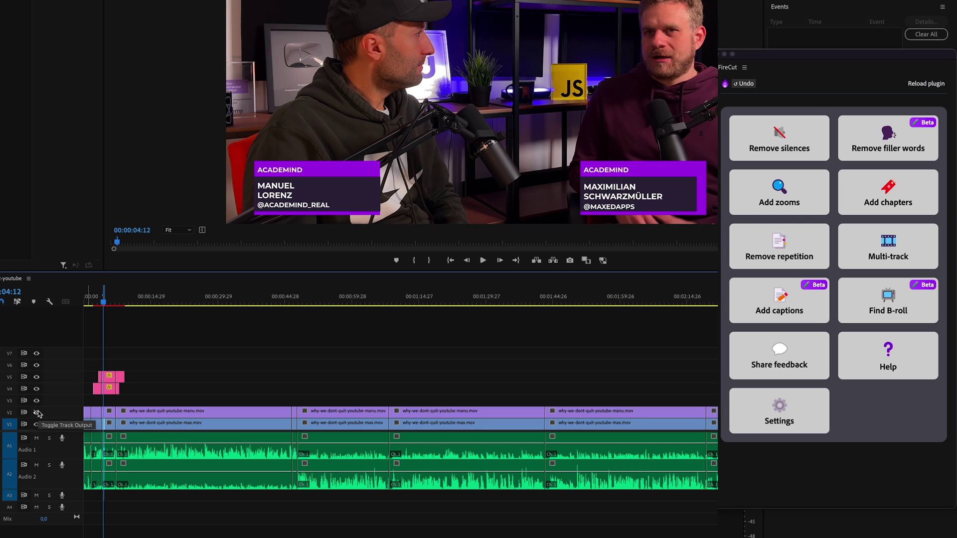
click(37, 413)
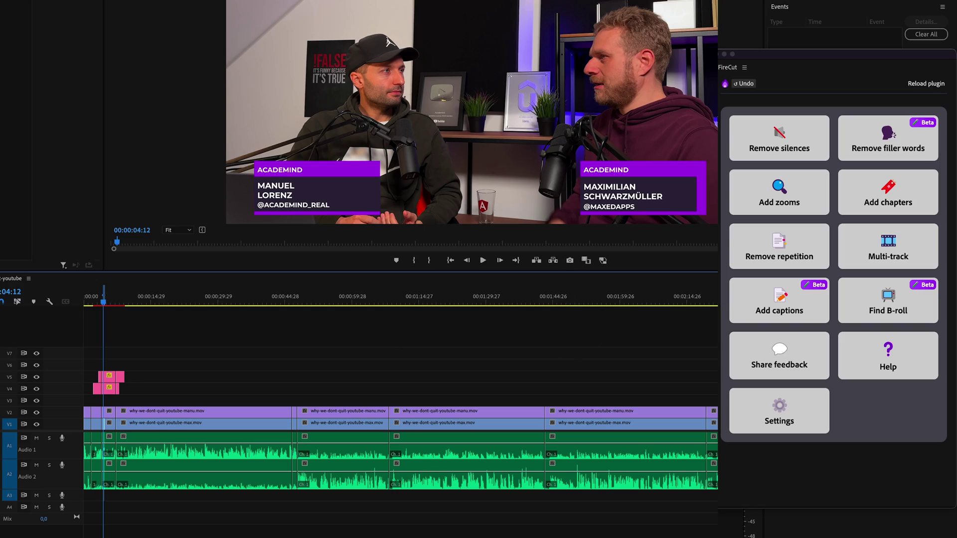
click(868, 251)
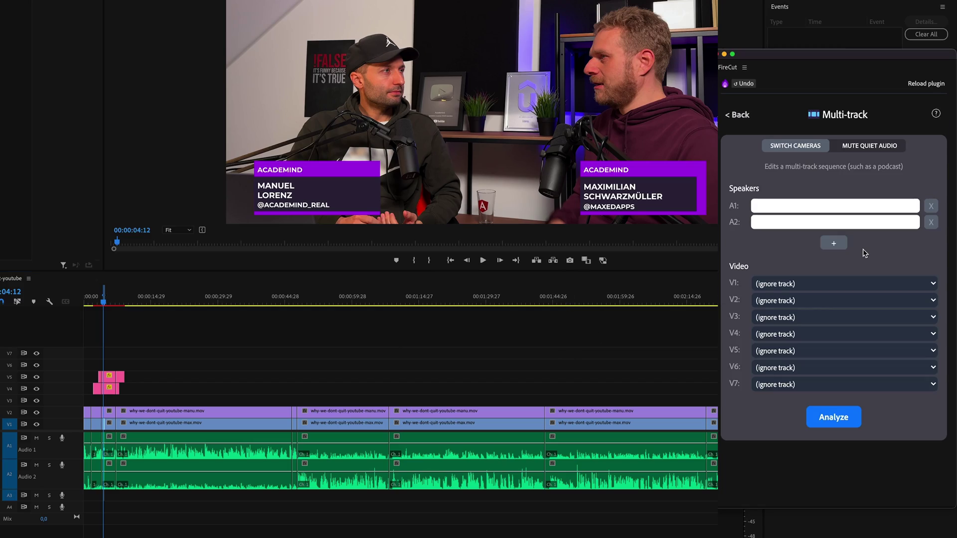
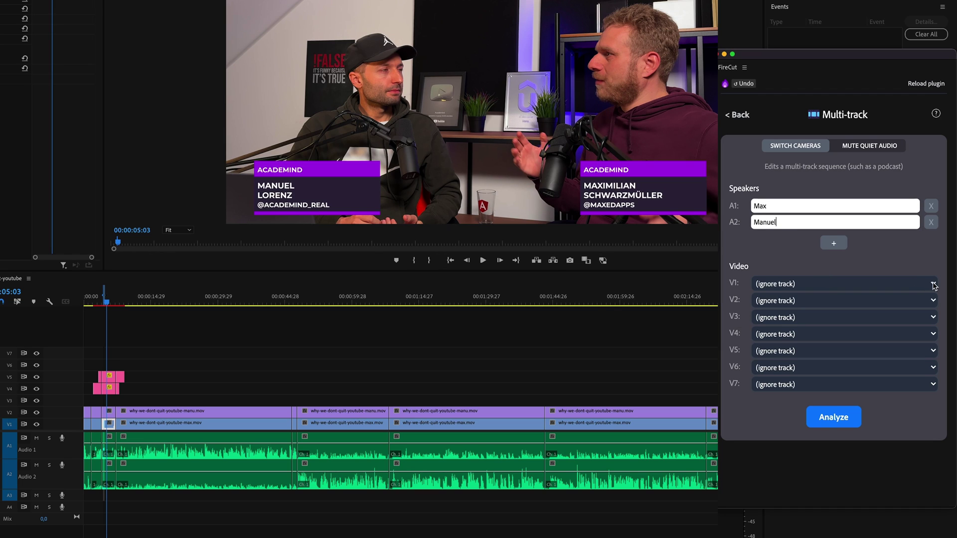
Step: Map track V1 to Max and V2 to Manuel in FireCut Multi-track, then analyze
click(932, 286)
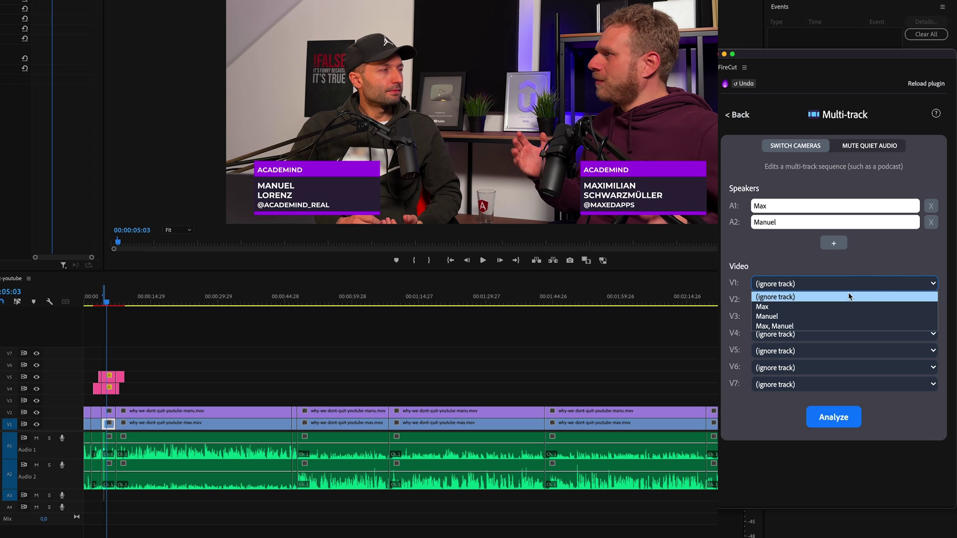
click(823, 308)
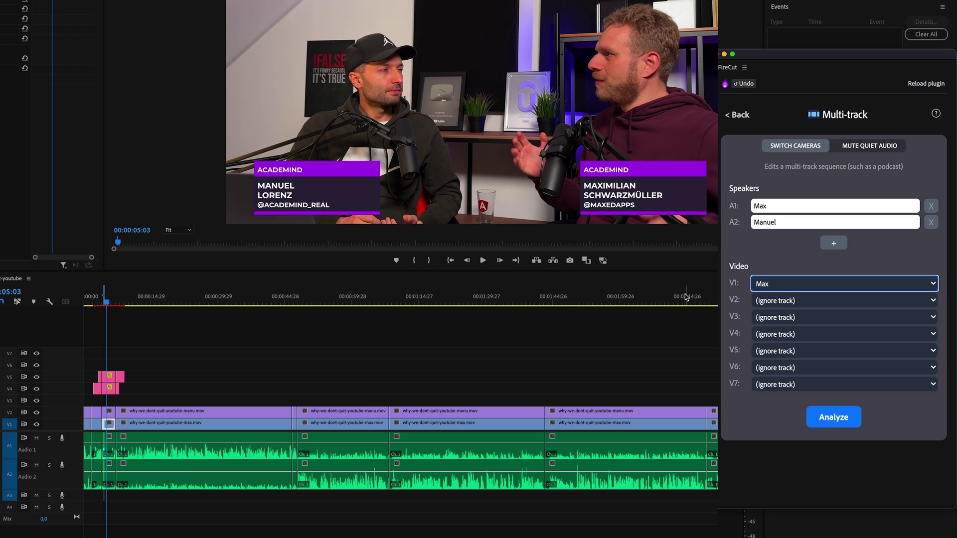
click(800, 304)
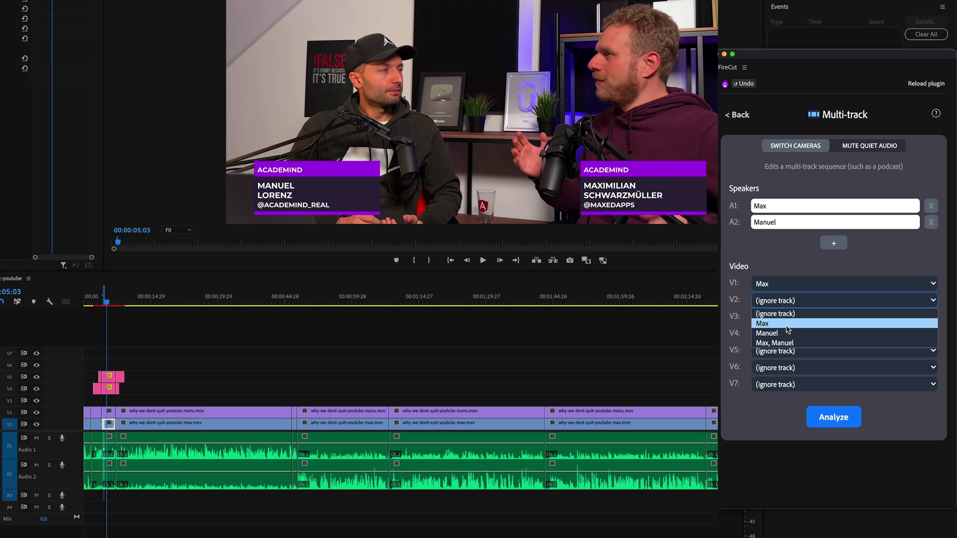
click(786, 333)
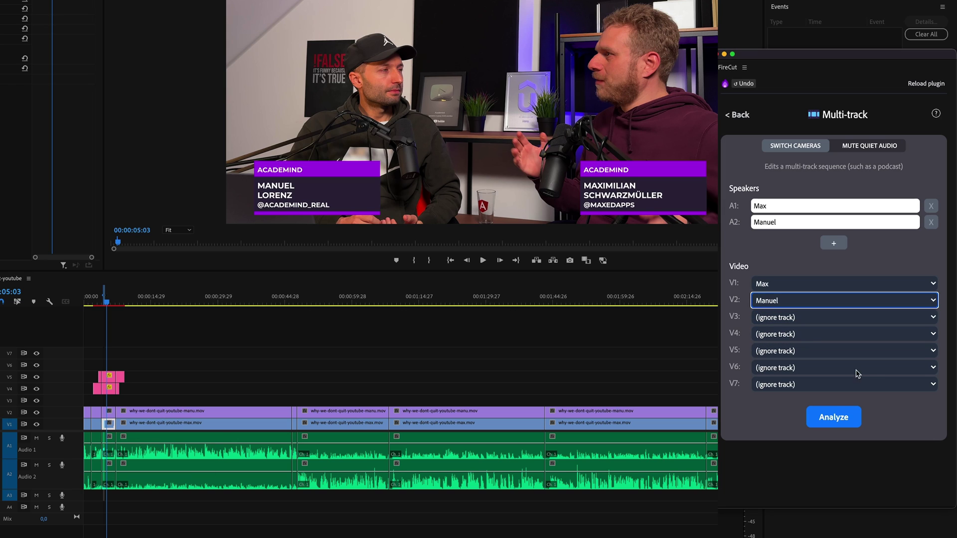
click(834, 417)
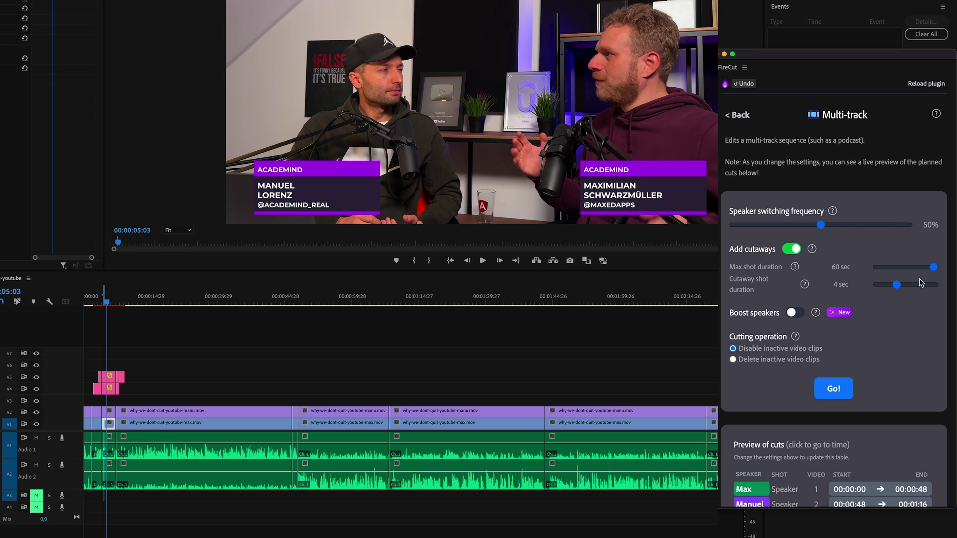
Step: Lower the maximum shot duration to 30 seconds and apply the planned camera cuts
drag(933, 267, 903, 268)
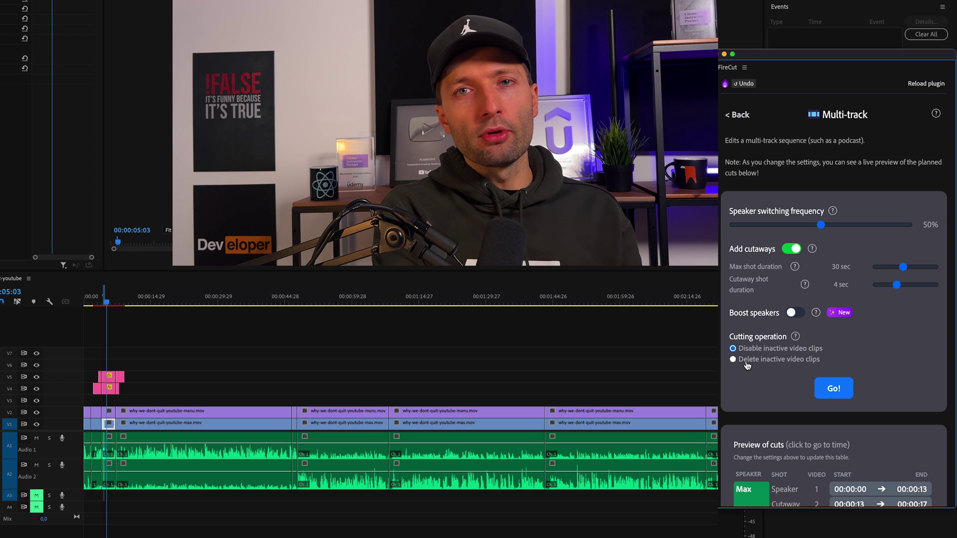
scroll(746, 364, down, 4)
scroll(776, 392, down, 3)
scroll(775, 391, down, 5)
scroll(775, 299, down, 2)
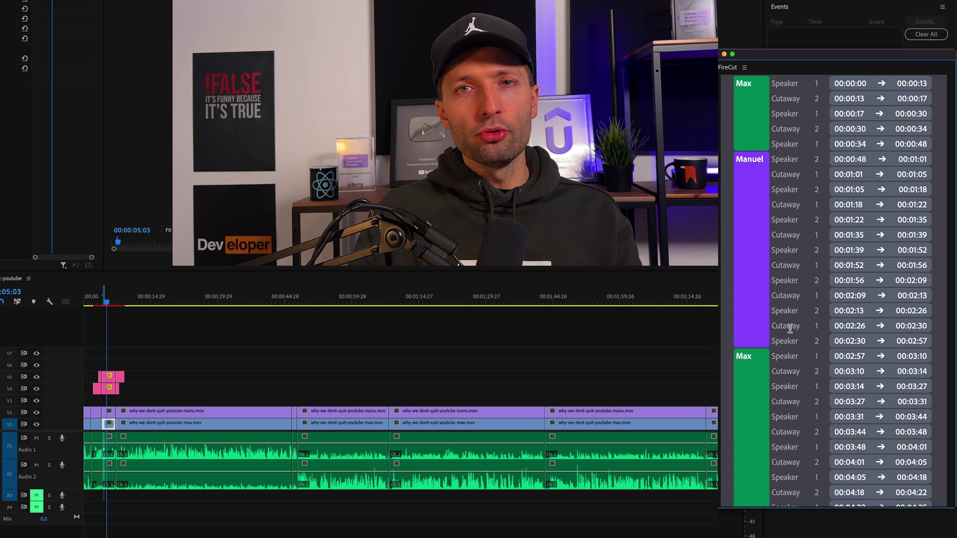
scroll(801, 331, up, 10)
click(833, 388)
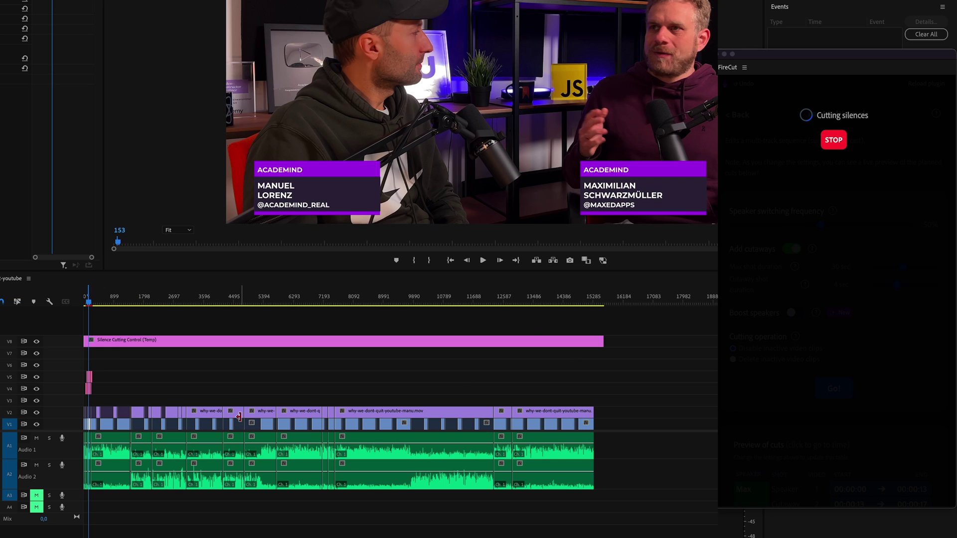
Step: Split the V1 and V2 clips at about 00:00:17:28
click(111, 328)
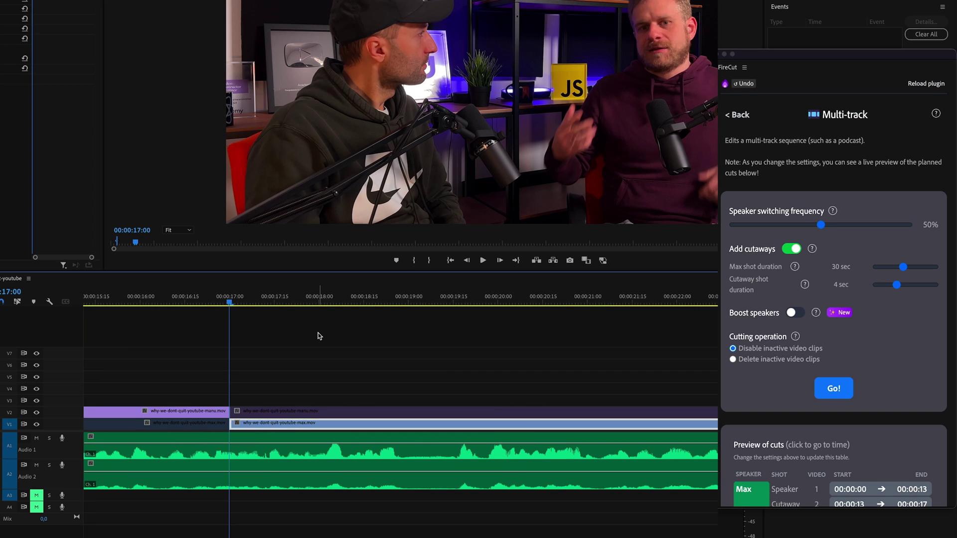
drag(274, 300, 313, 299)
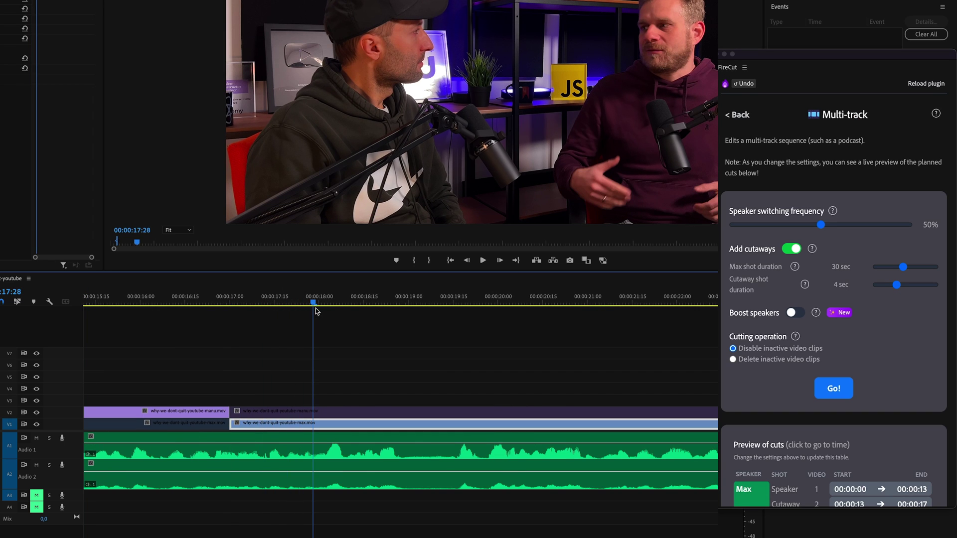
click(338, 411)
key(ctrl+k)
key(ctrl+k)
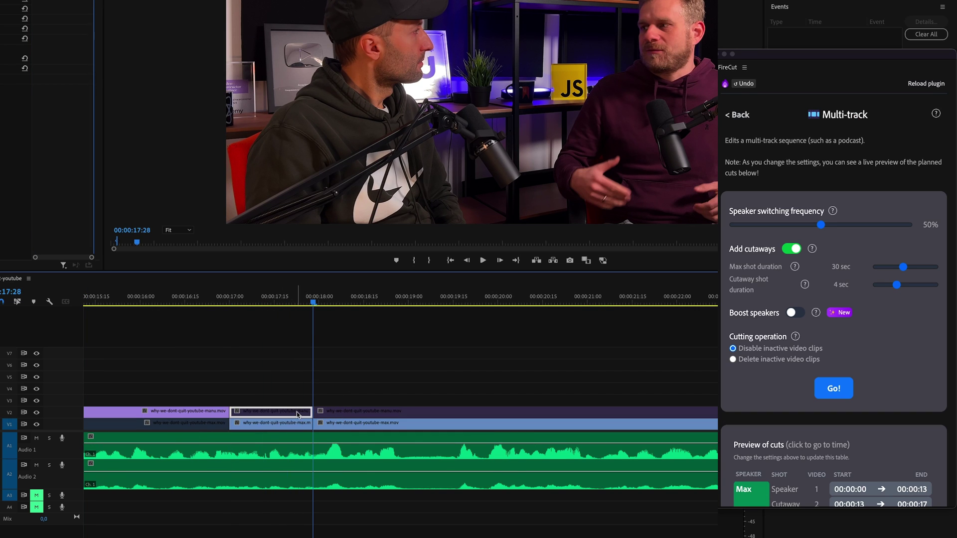
Step: Toggle Enable on the V2 and V1 pieces to swap shots, then view the whole sequence
right_click(296, 414)
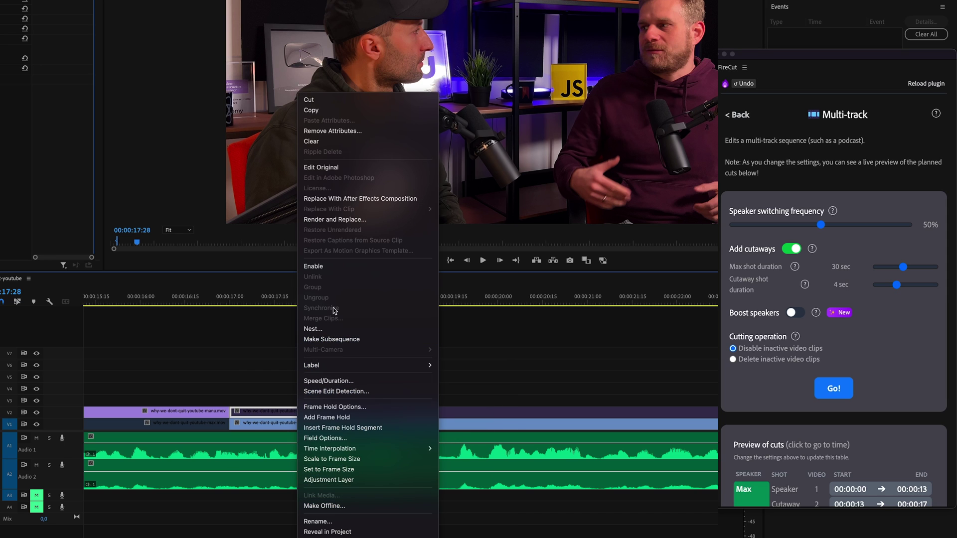
click(329, 267)
click(287, 426)
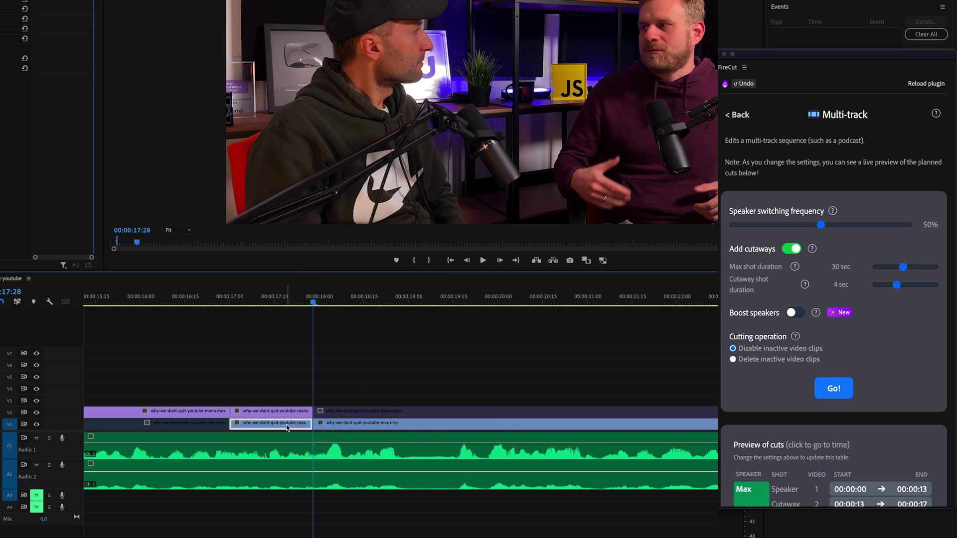
right_click(287, 426)
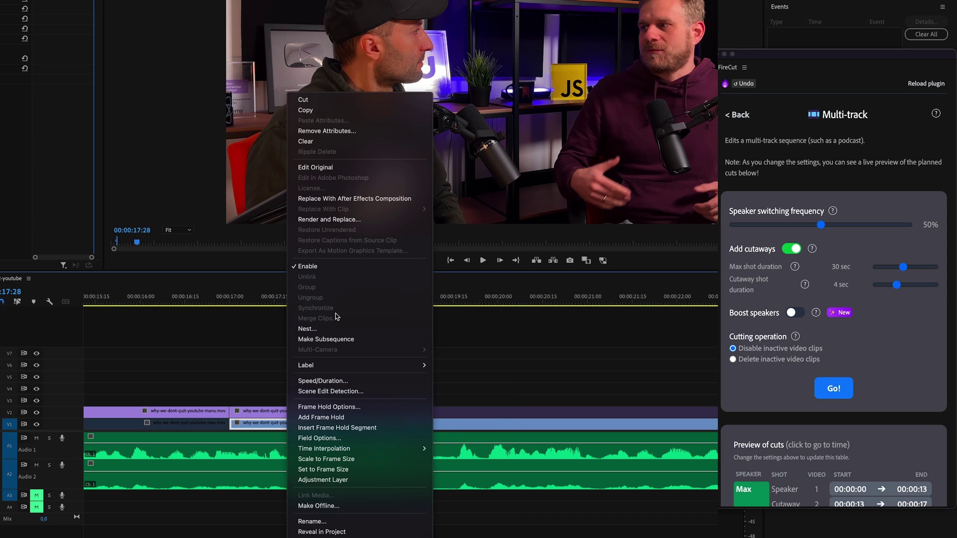
click(326, 267)
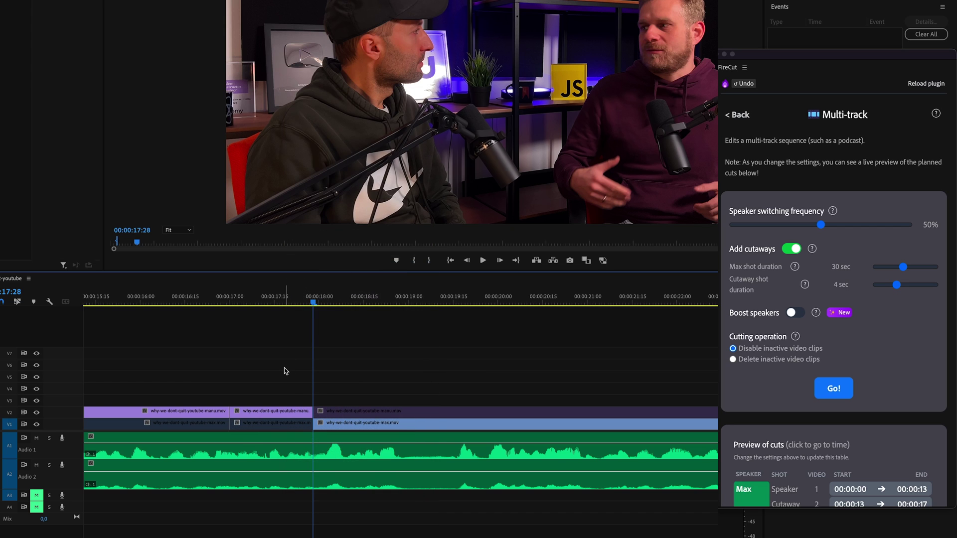
key(backslash)
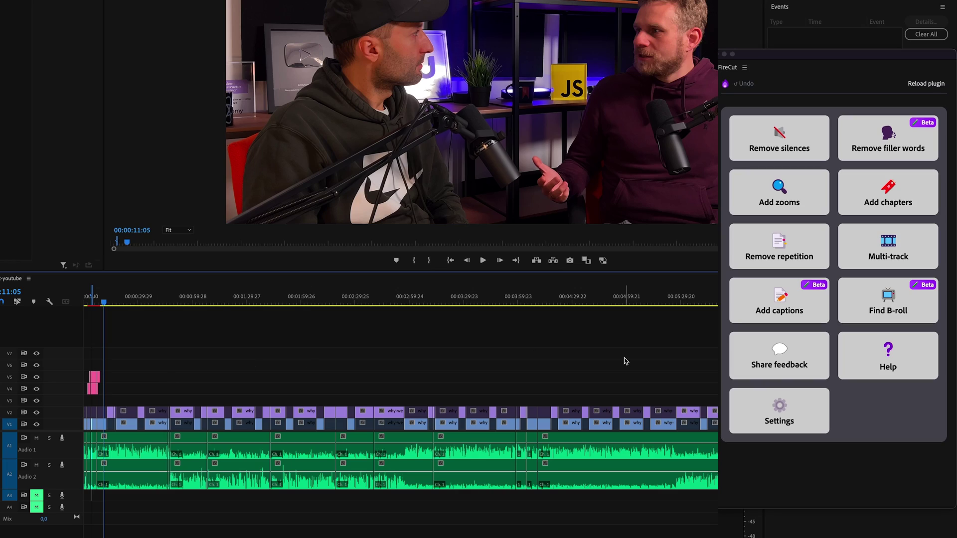
Step: Transcribe the full sequence in FireCut Add captions and browse text-only and styled previews
click(771, 312)
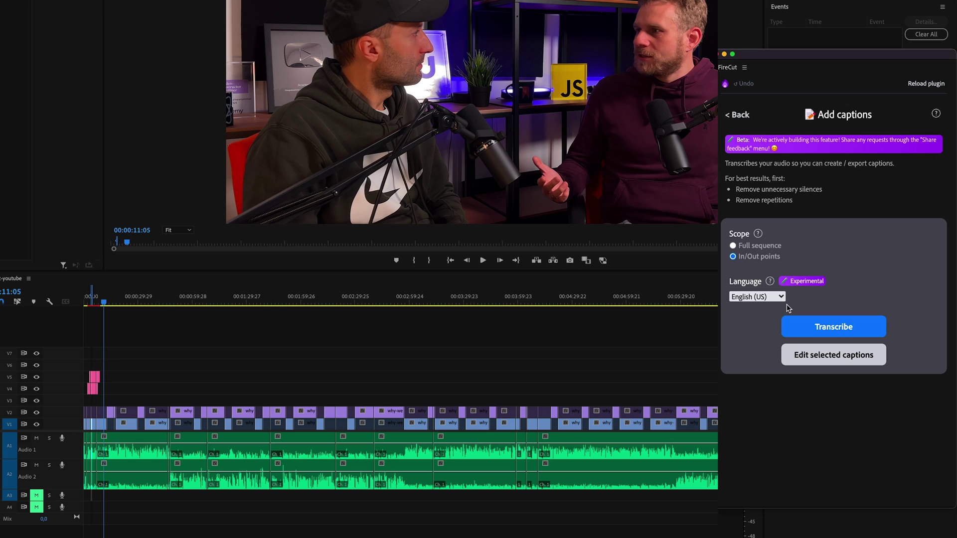
click(754, 248)
click(833, 326)
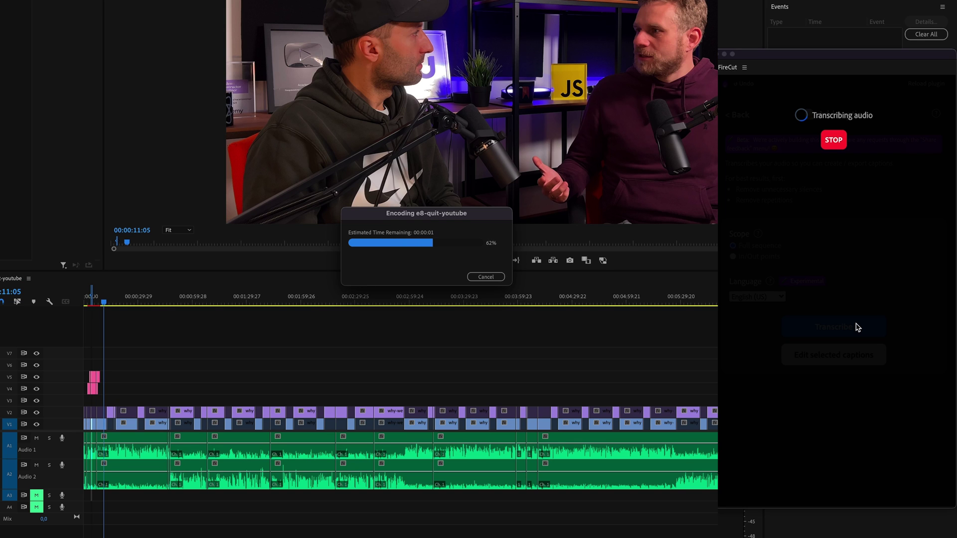
click(847, 251)
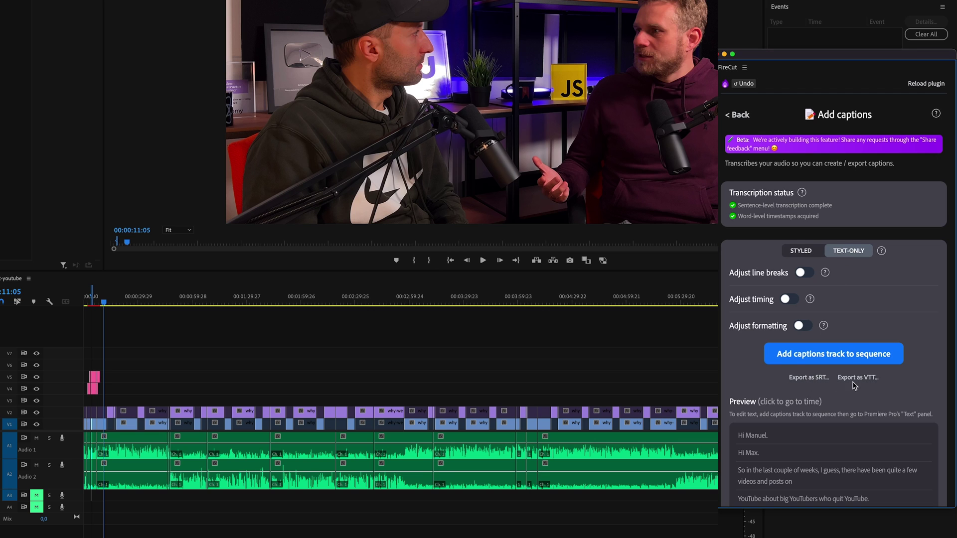
scroll(852, 384, down, 2)
scroll(822, 366, down, 2)
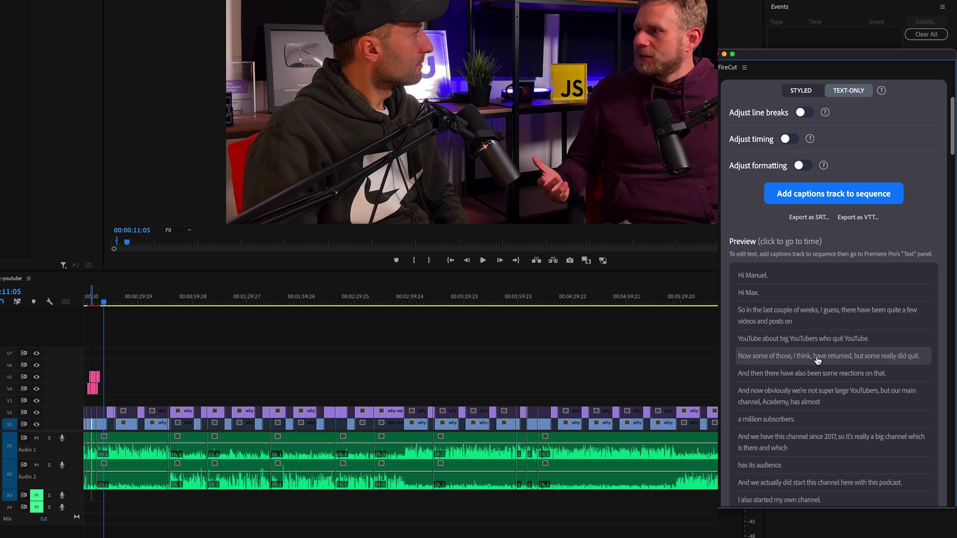
scroll(818, 361, up, 2)
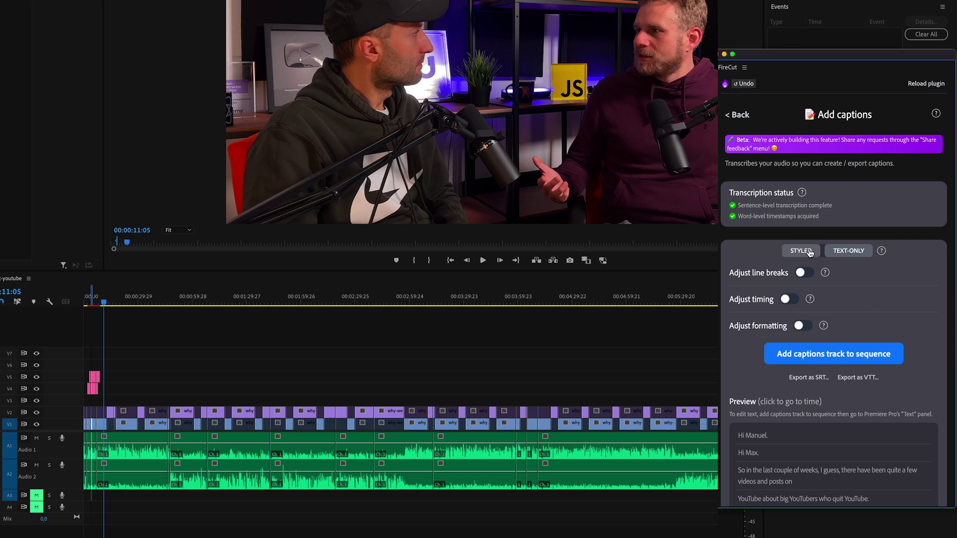
click(800, 250)
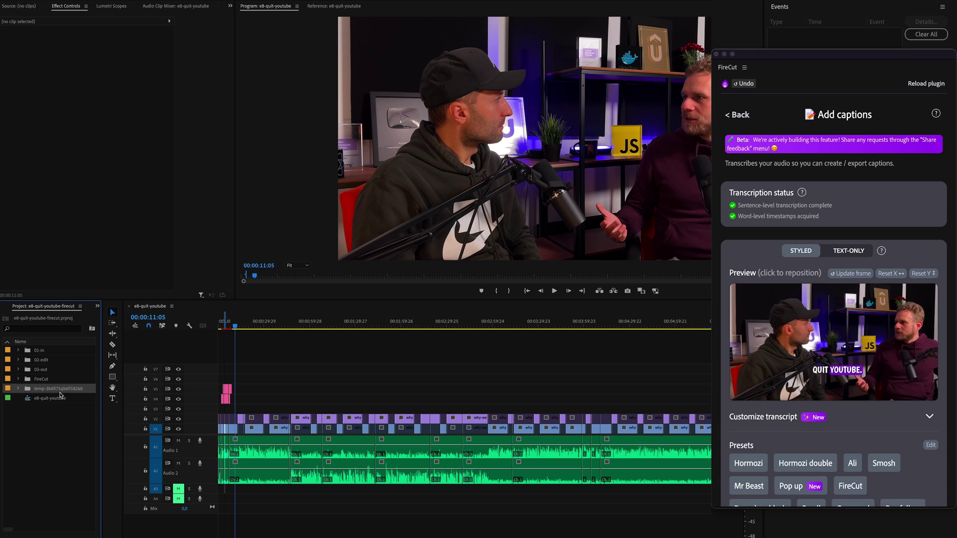
Step: Give the e8-quit-youtube-shorts sequence a vertical 1440-wide frame size
click(54, 399)
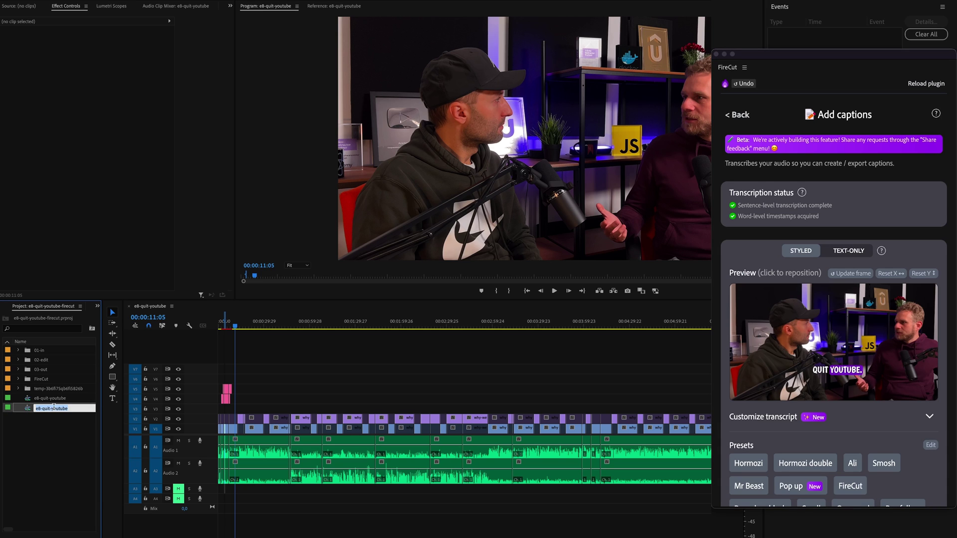
right_click(74, 409)
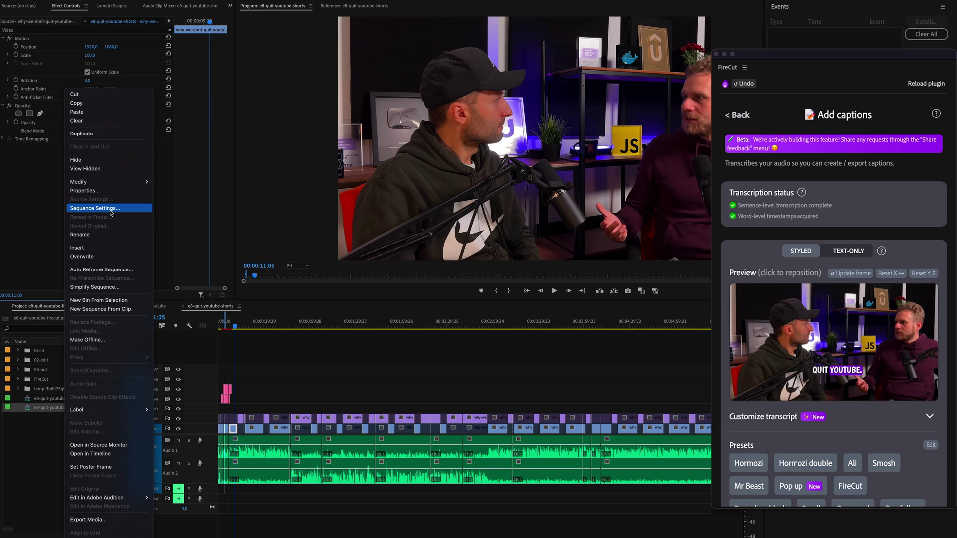
click(94, 208)
text(2560)
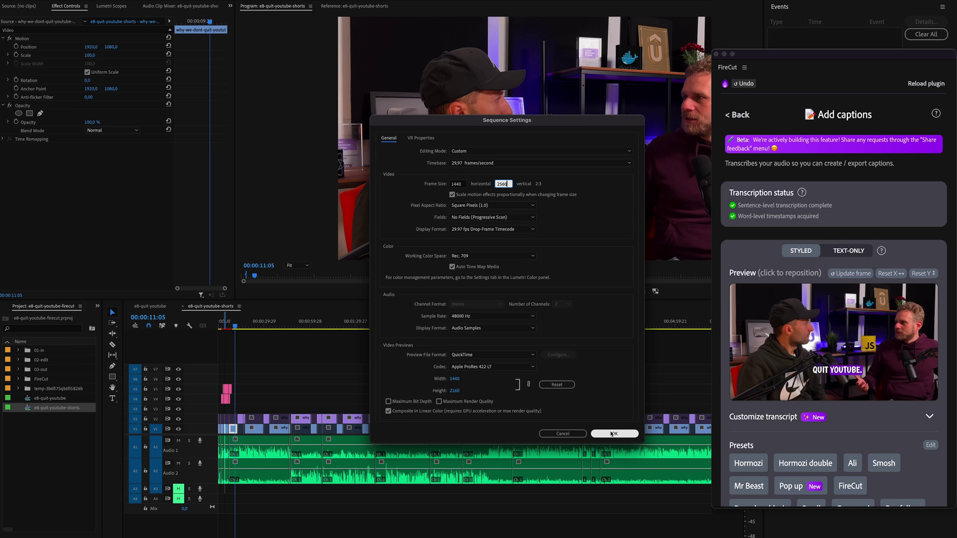
click(613, 433)
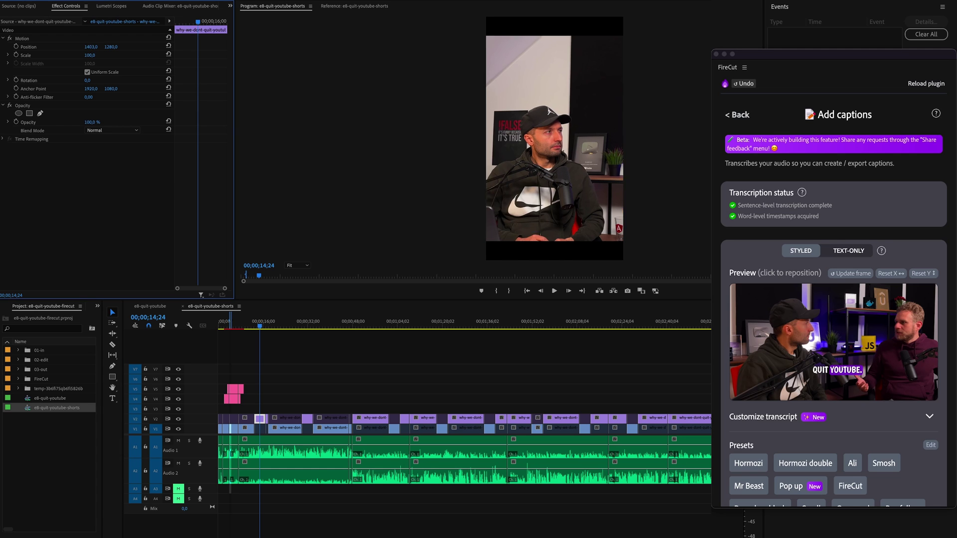
Step: Reframe the clip inside the vertical frame and scrub the timeline
drag(90, 49, 101, 49)
drag(254, 351, 710, 422)
scroll(281, 344, up, 3)
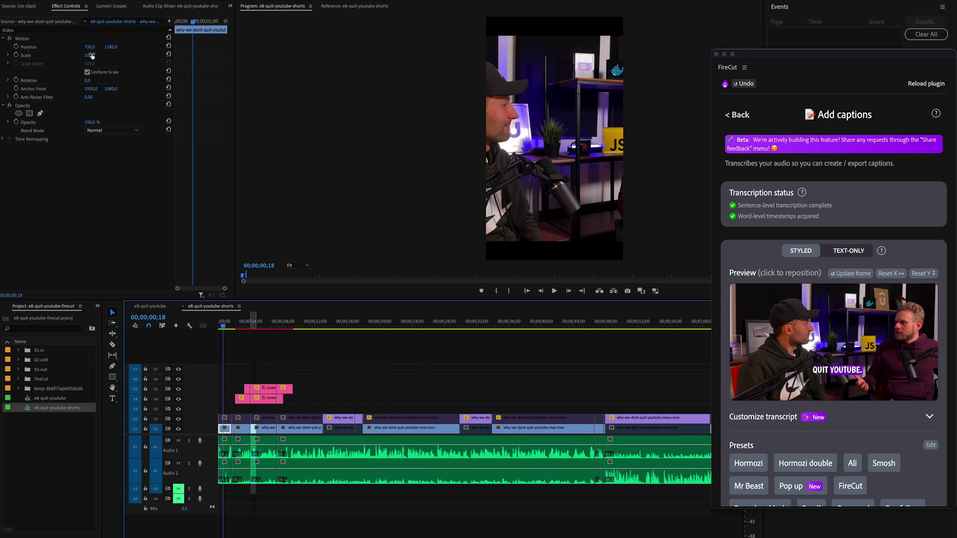
drag(284, 323, 325, 327)
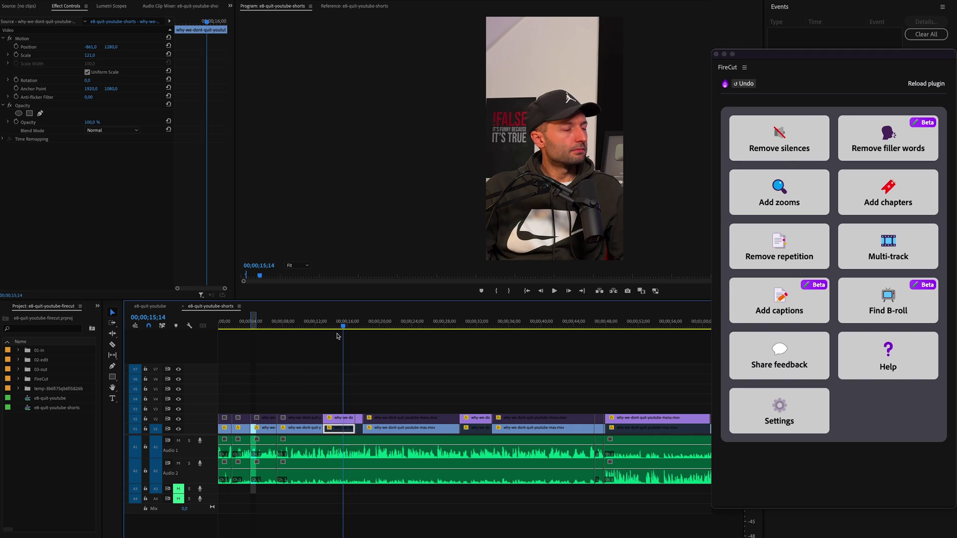
Step: Split all clips at about 00;00;23;10 and delete everything after it
click(407, 427)
drag(383, 357, 409, 364)
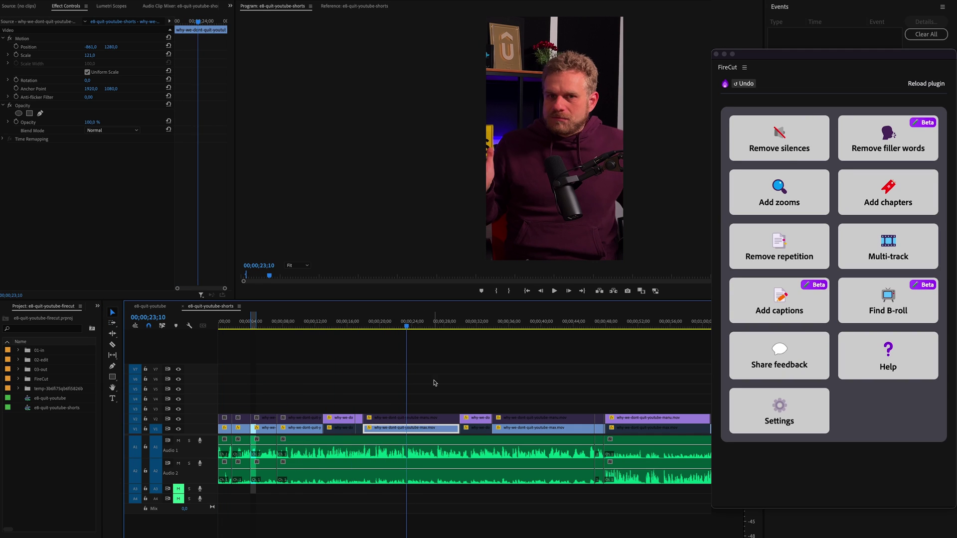
drag(285, 388, 497, 505)
key(ctrl+k)
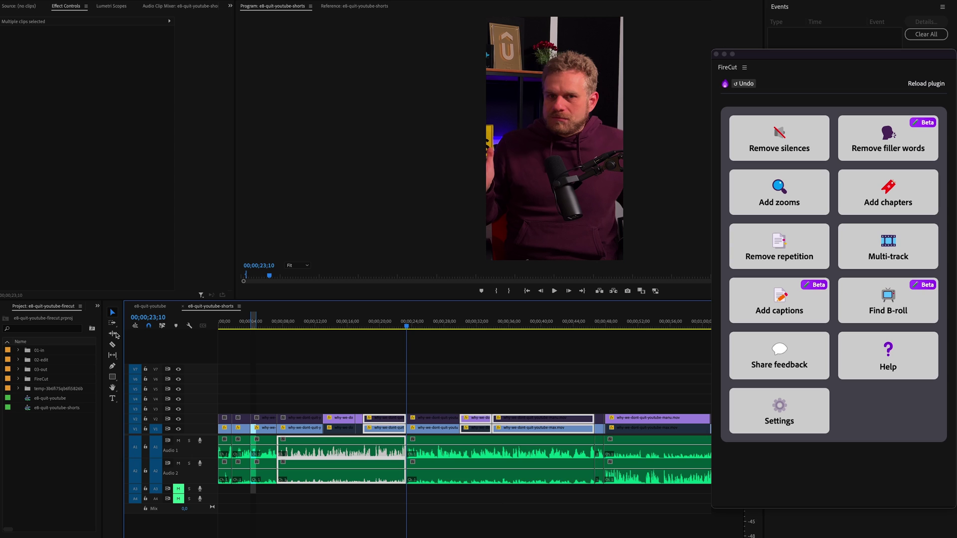
key(Delete)
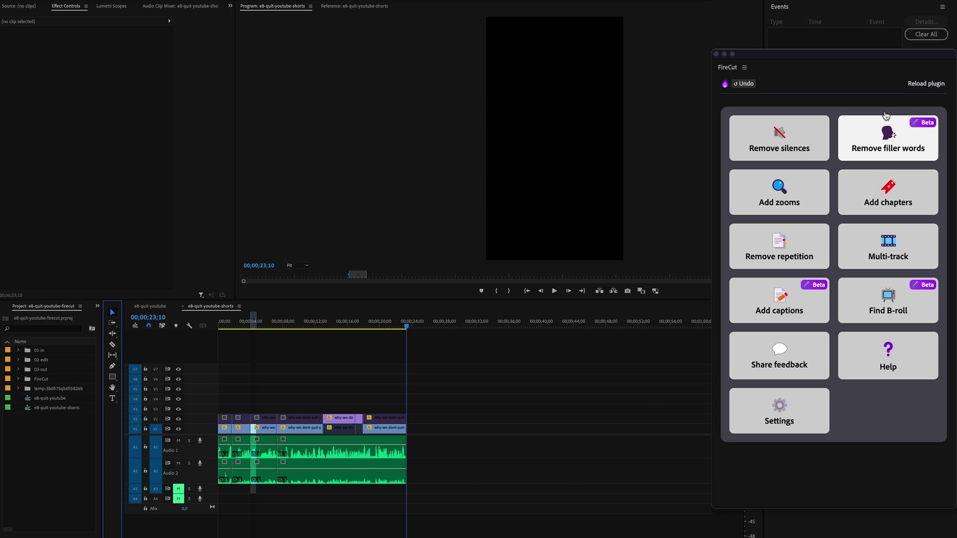
Step: Reload FireCut and transcribe the full sequence in English (US) with Add captions
click(925, 84)
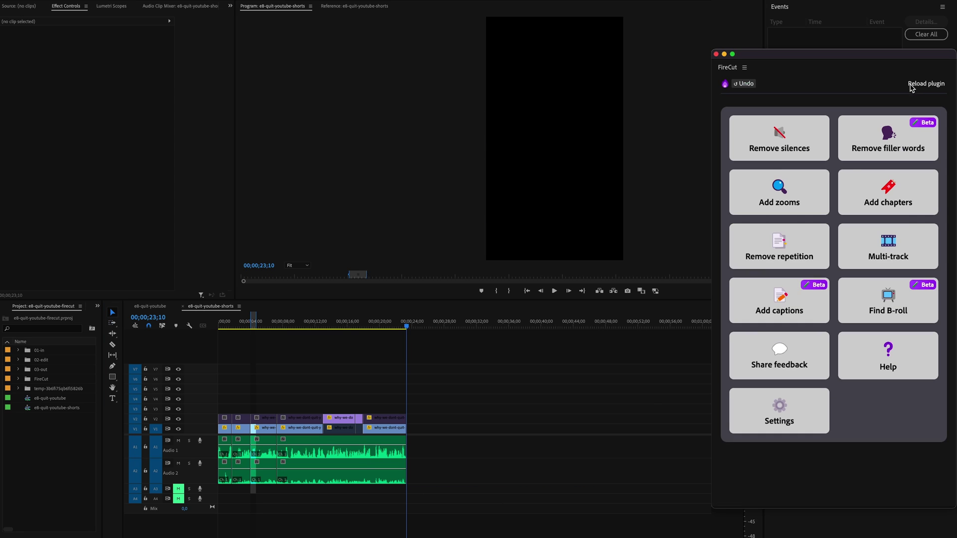
click(780, 307)
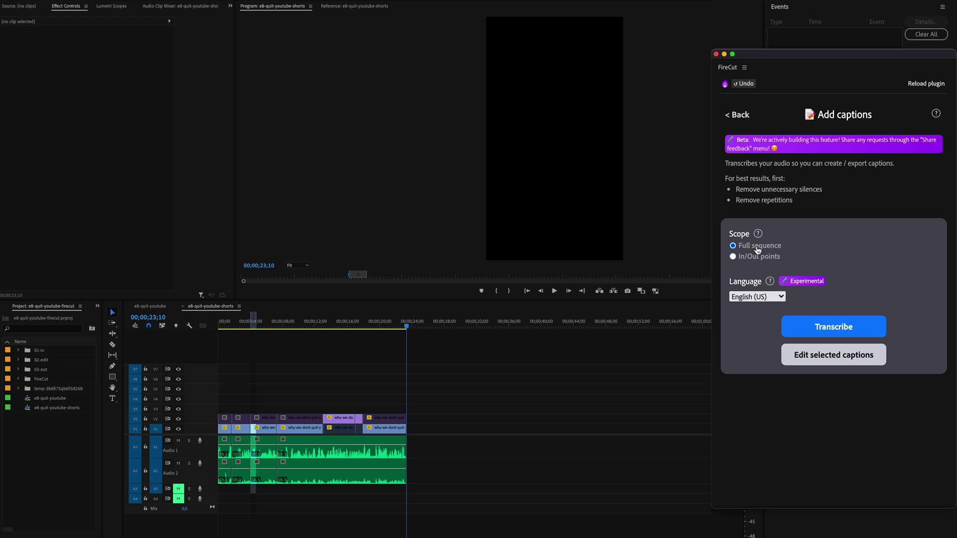
click(834, 327)
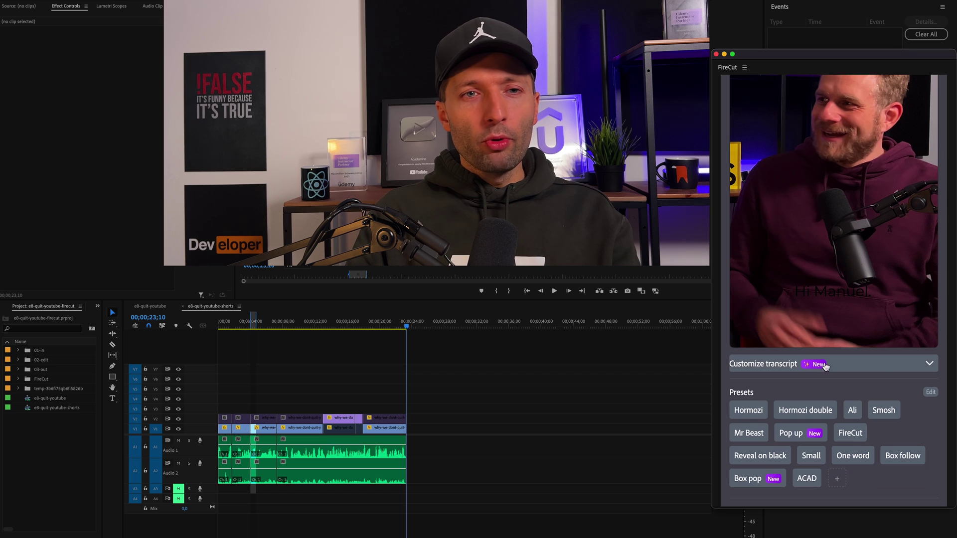
click(882, 364)
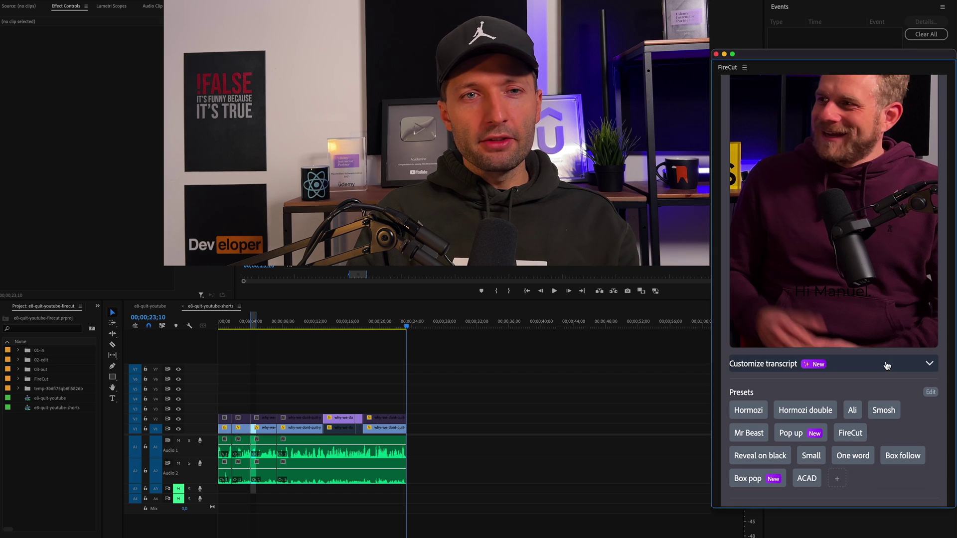
scroll(854, 404, down, 3)
scroll(827, 394, down, 1)
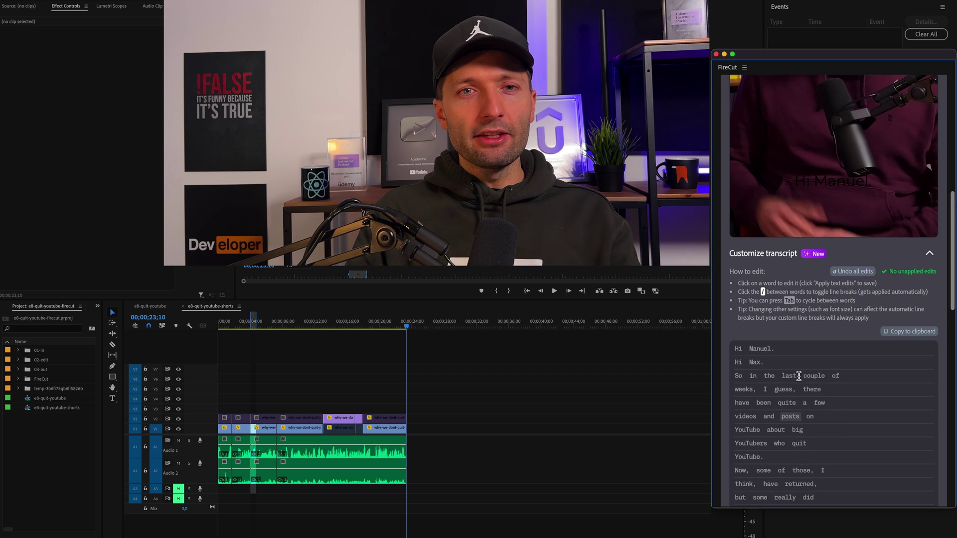
scroll(822, 373, up, 5)
click(867, 373)
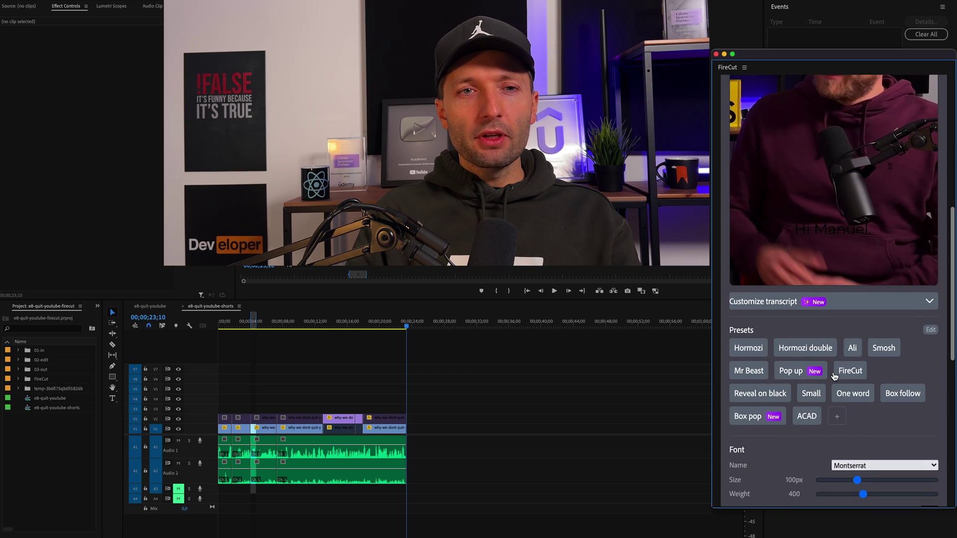
scroll(837, 374, down, 5)
Step: Preview the Hormozi and Hormozi double caption presets, then apply the ACAD preset
click(748, 269)
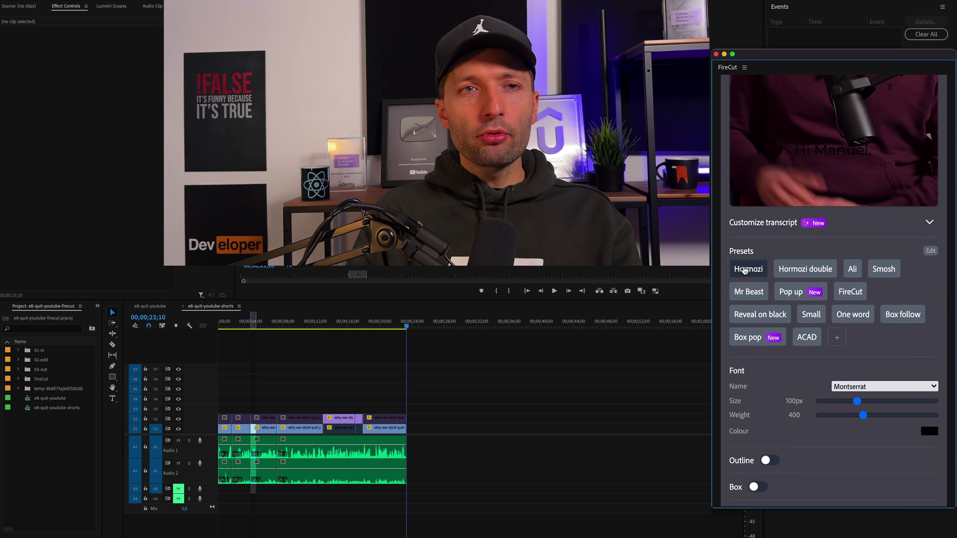
click(780, 275)
scroll(779, 275, up, 1)
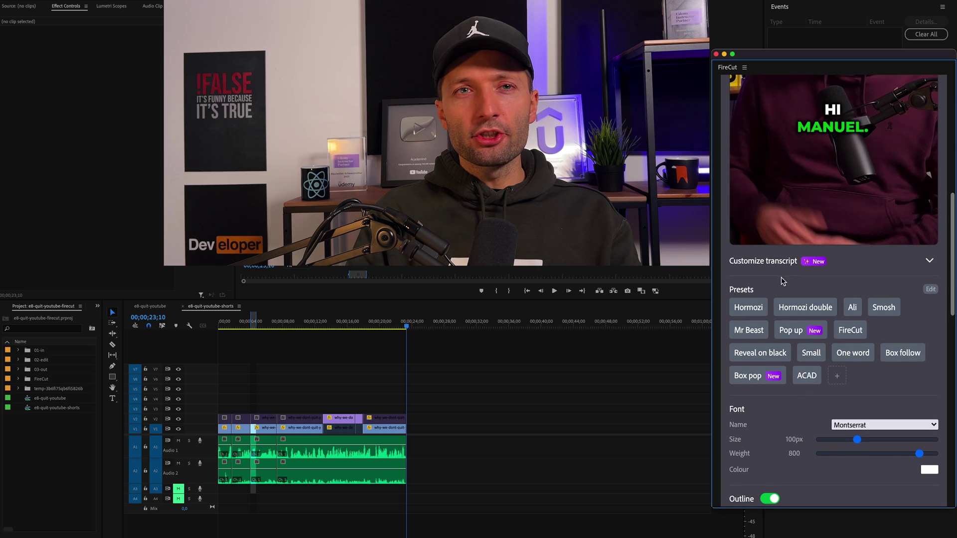
scroll(792, 298, down, 3)
scroll(799, 311, down, 2)
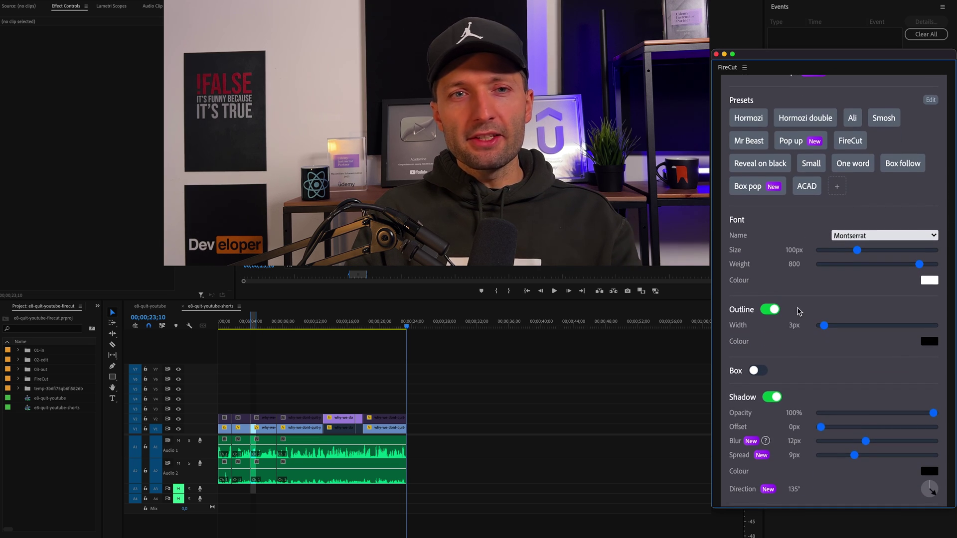
scroll(798, 312, down, 5)
scroll(798, 312, down, 3)
scroll(798, 311, up, 2)
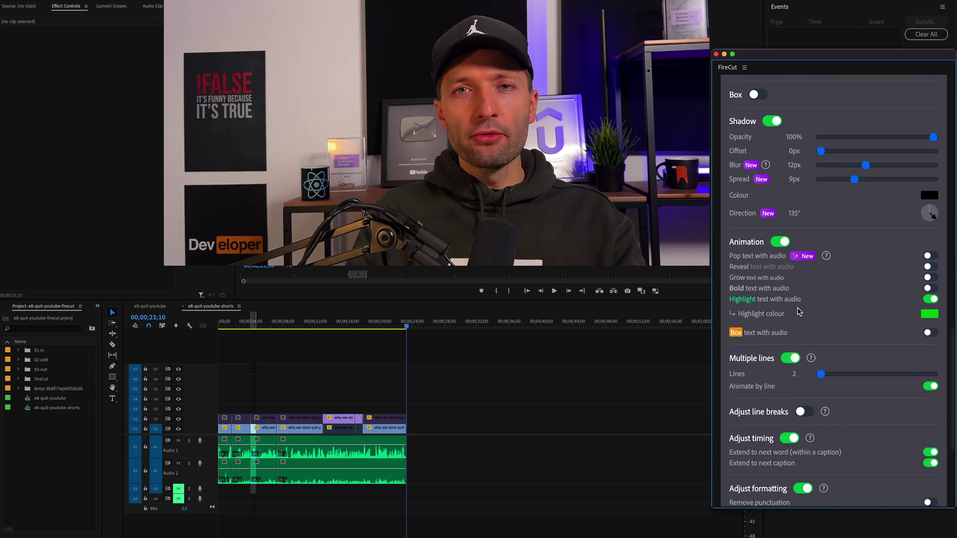
scroll(798, 312, down, 2)
scroll(798, 312, down, 1)
scroll(799, 312, up, 5)
scroll(798, 312, up, 4)
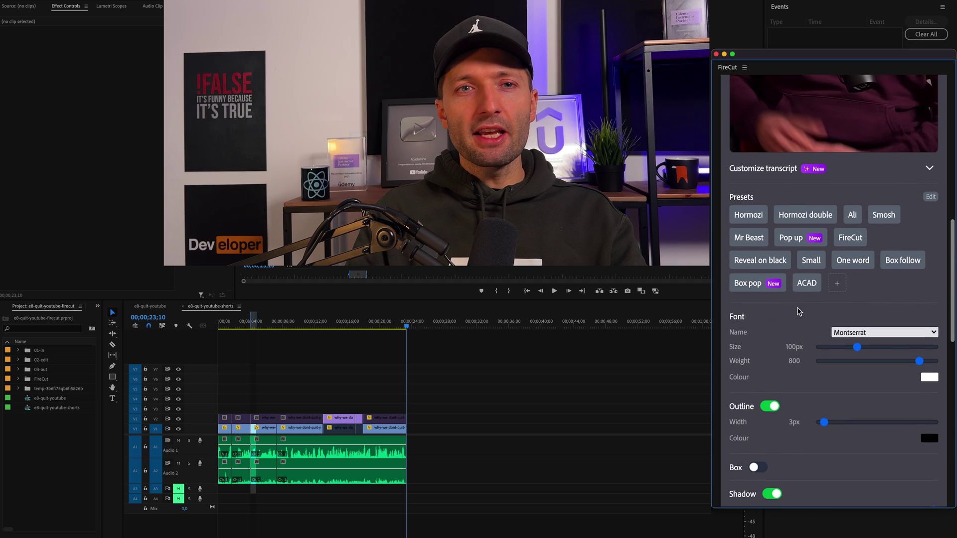
scroll(798, 312, up, 2)
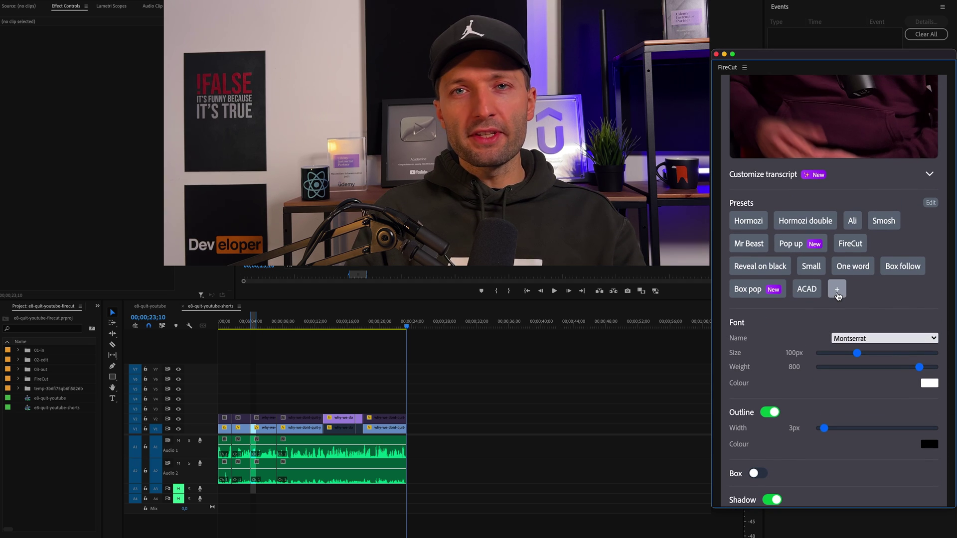
click(806, 293)
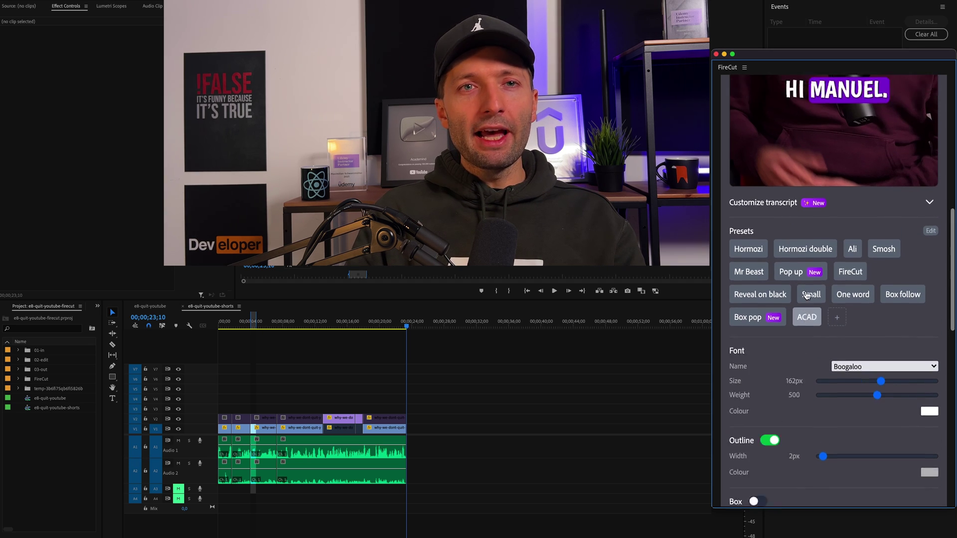
scroll(806, 293, up, 5)
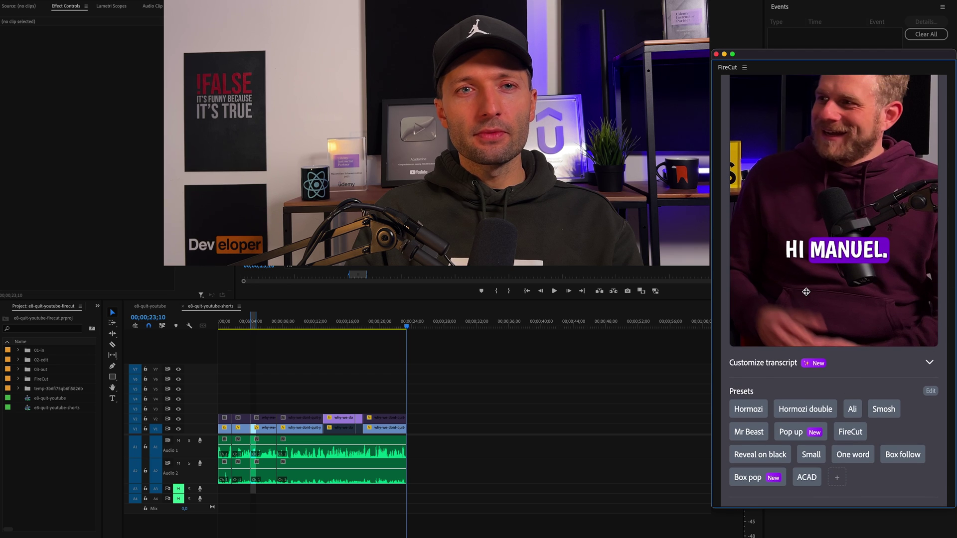
scroll(805, 292, down, 6)
scroll(807, 292, down, 6)
scroll(806, 292, down, 3)
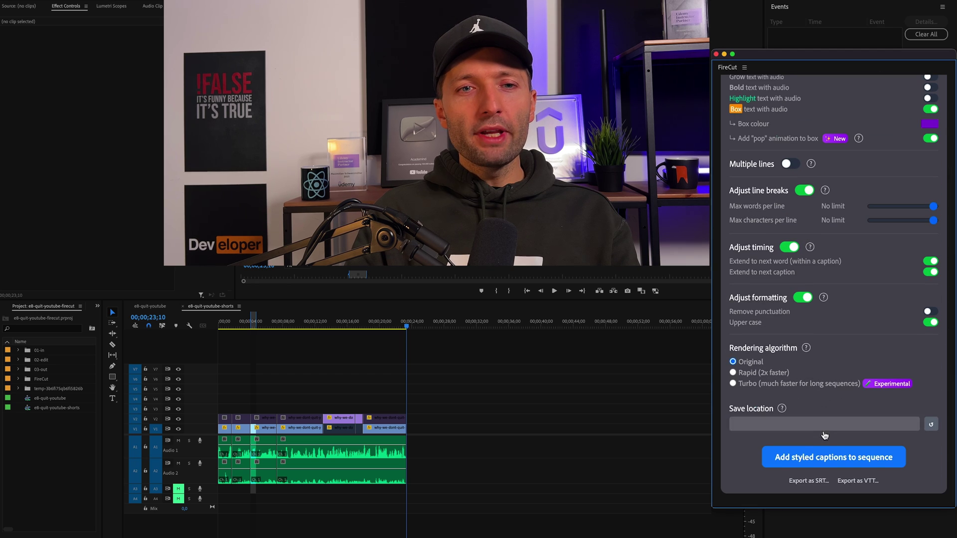
Step: Render the styled ACAD captions onto the shorts sequence
click(822, 457)
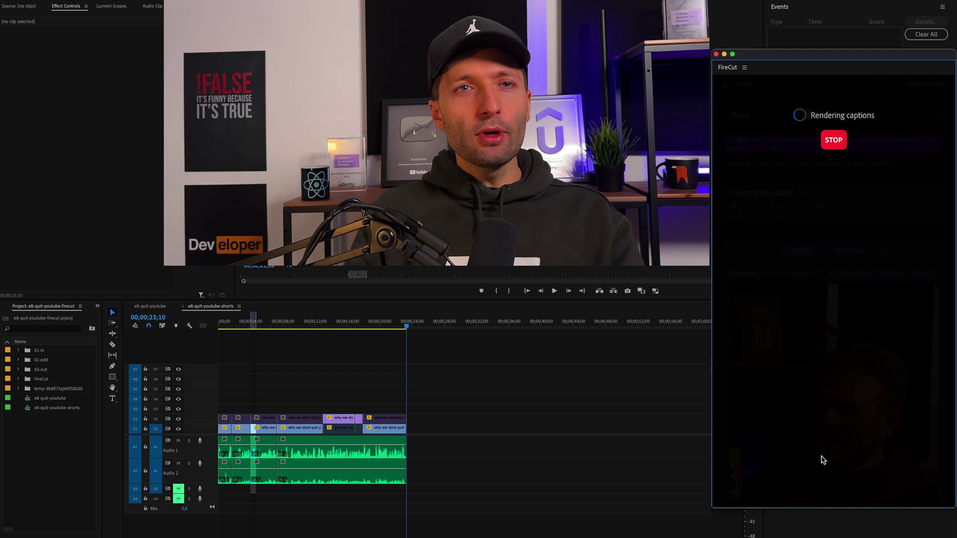